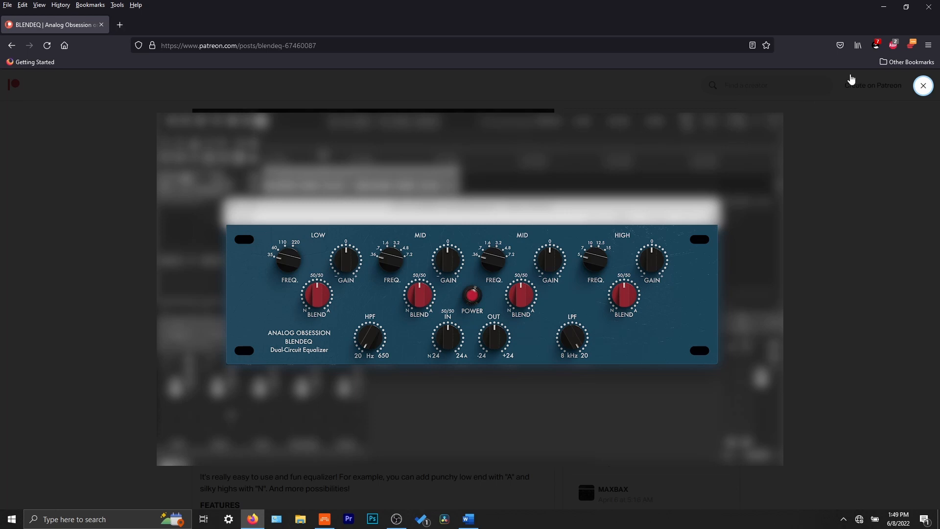
- Close the enlarged plugin image and read the BLENDEQ post's introduction, highlighting the text on blending parallel equalizers section by section
{"action": "left_click", "coordinate": [924, 86]}
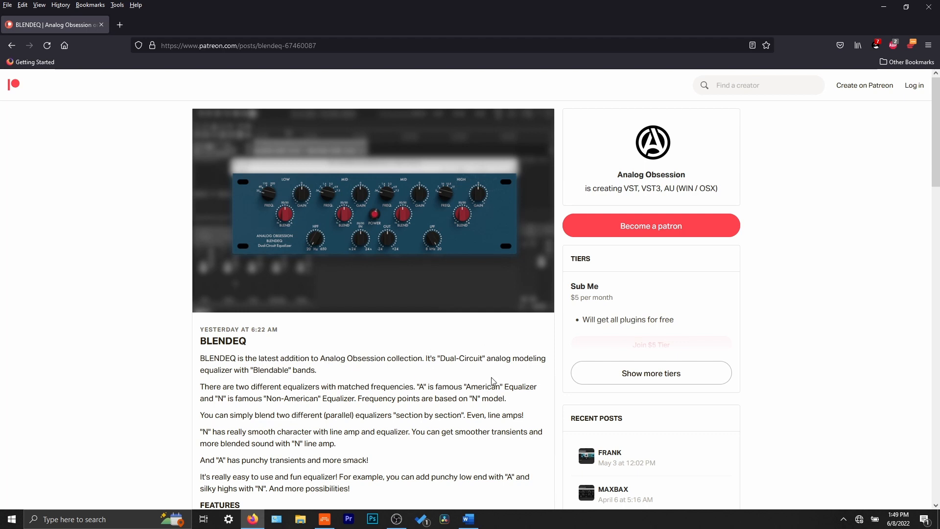
{"action": "scroll", "coordinate": [507, 385], "scroll_direction": "down", "scroll_amount": 3}
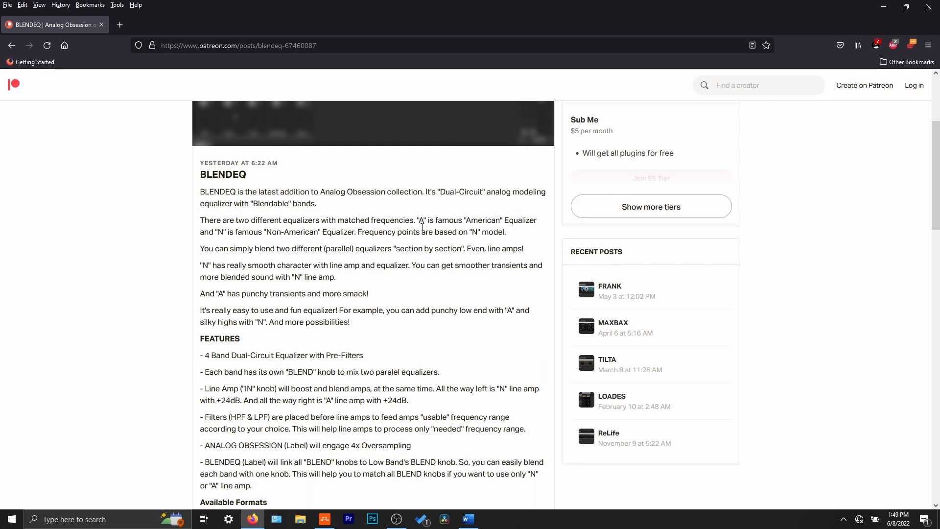
{"action": "scroll", "coordinate": [487, 267], "scroll_direction": "up", "scroll_amount": 3}
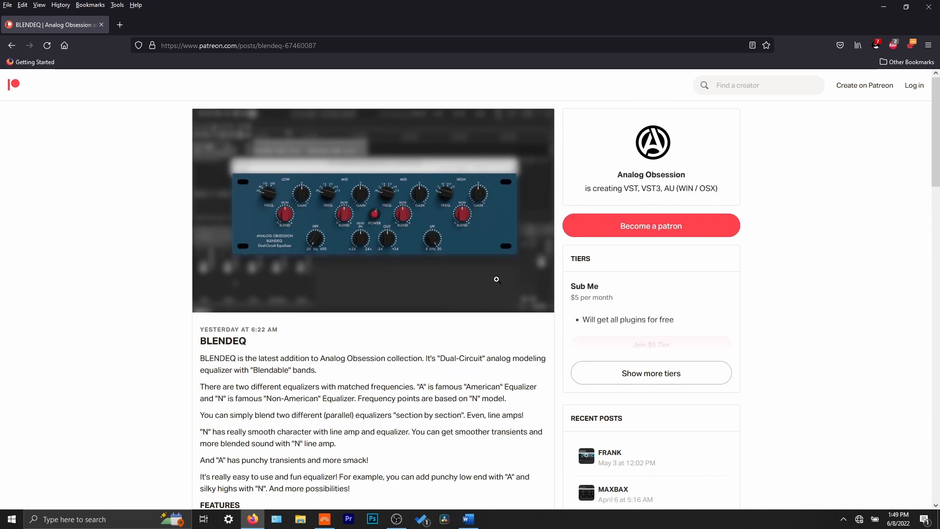
{"action": "scroll", "coordinate": [469, 333], "scroll_direction": "down", "scroll_amount": 3}
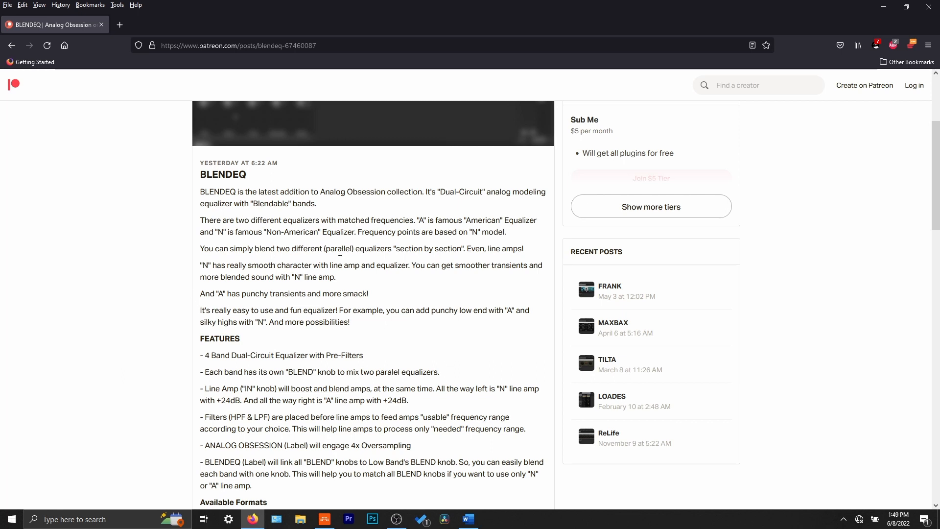
{"action": "left_click_drag", "start_coordinate": [319, 248], "coordinate": [522, 250]}
{"action": "scroll", "coordinate": [441, 245], "scroll_direction": "up", "scroll_amount": 3}
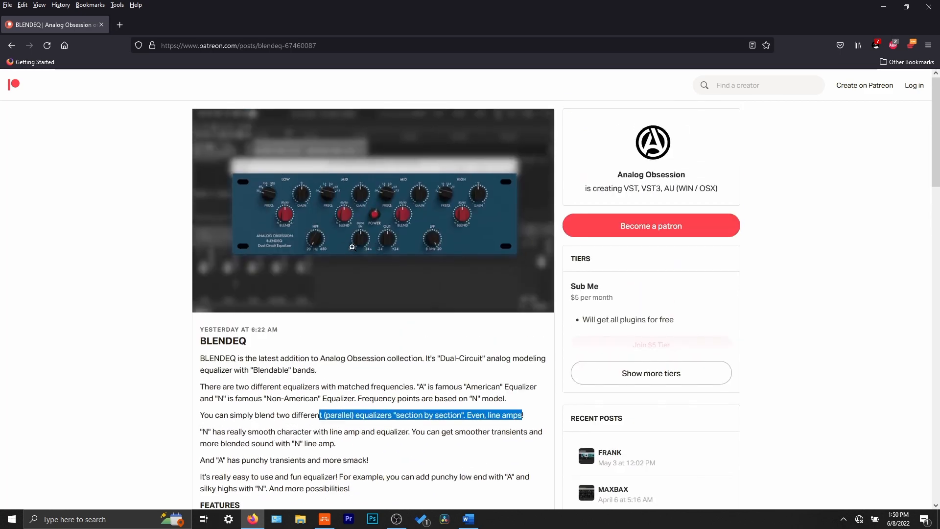
{"action": "scroll", "coordinate": [191, 264], "scroll_direction": "down", "scroll_amount": 3}
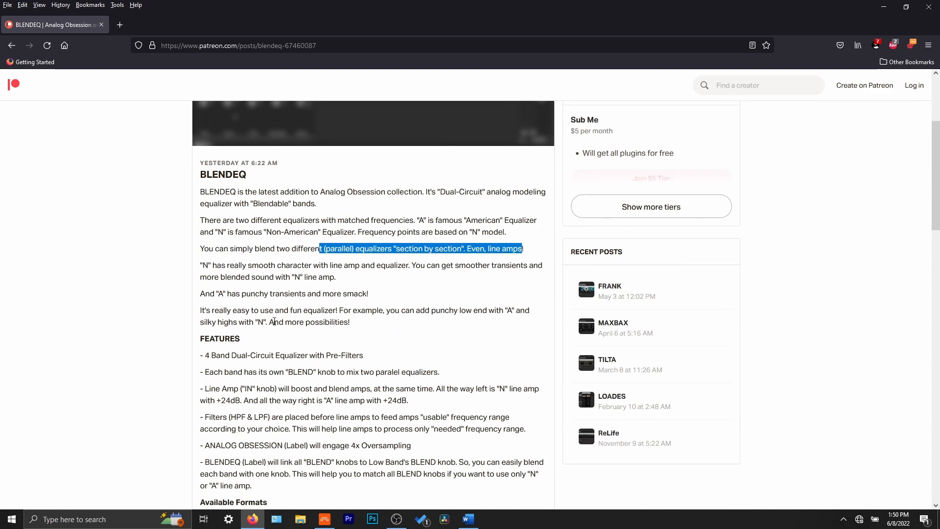
- Read how the "N" and "A" circuits differ, highlighting the passages on punchy transients and on combining low end with silky highs
{"action": "left_click", "coordinate": [195, 265]}
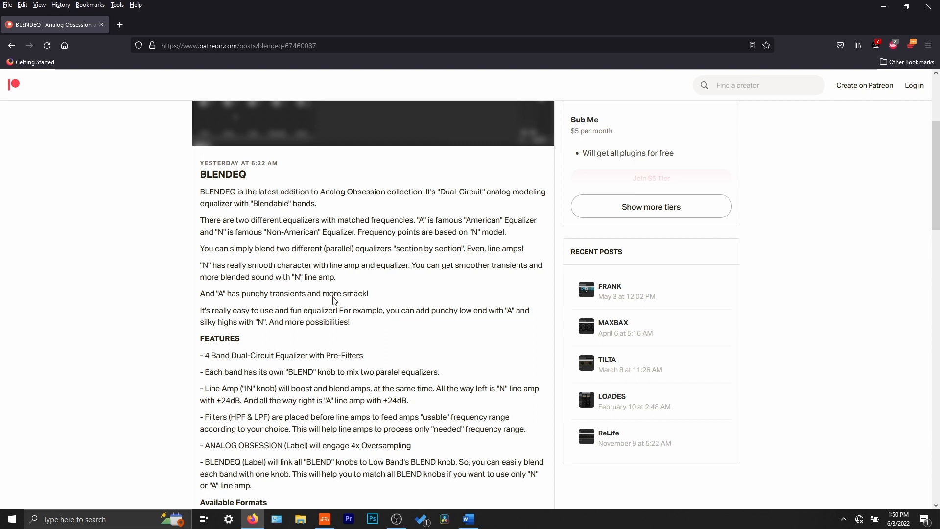
{"action": "left_click_drag", "start_coordinate": [294, 277], "coordinate": [335, 273]}
{"action": "left_click_drag", "start_coordinate": [248, 293], "coordinate": [401, 296]}
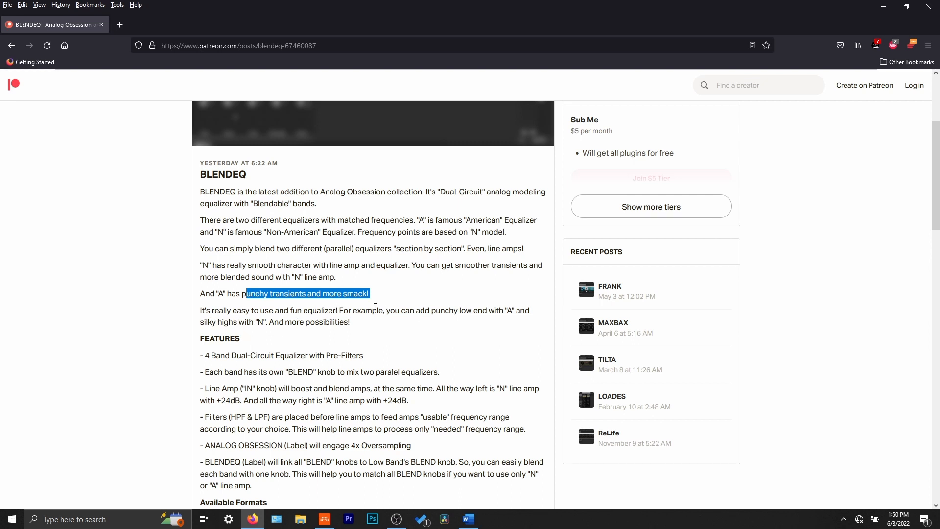
{"action": "left_click_drag", "start_coordinate": [377, 310], "coordinate": [459, 330]}
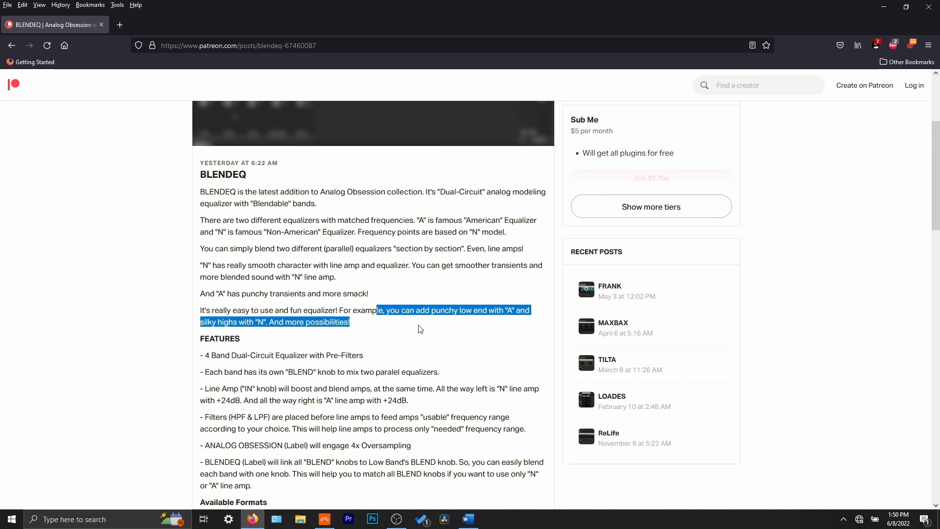
{"action": "left_click", "coordinate": [391, 330]}
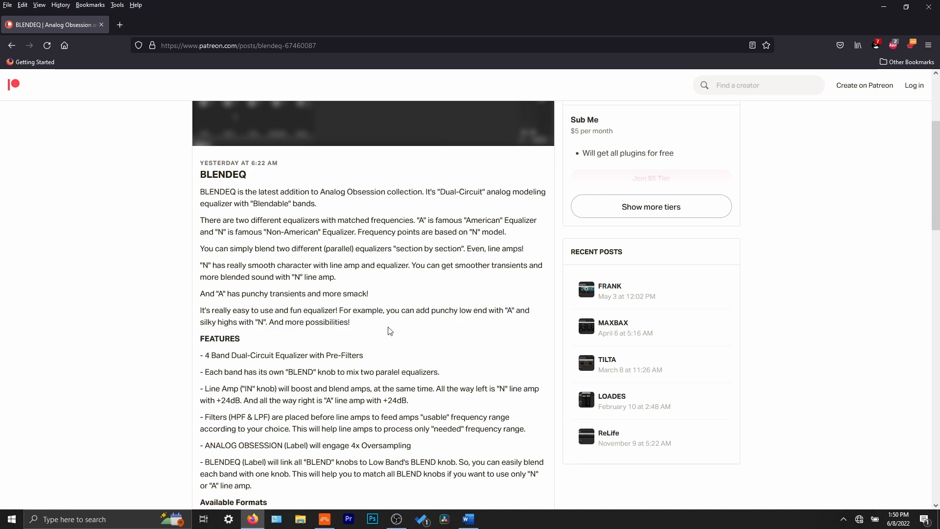
- Enlarge the BLENDEQ interface image in the post to examine its controls, and close it
{"action": "scroll", "coordinate": [392, 314], "scroll_direction": "up", "scroll_amount": 3}
{"action": "left_click", "coordinate": [418, 212]}
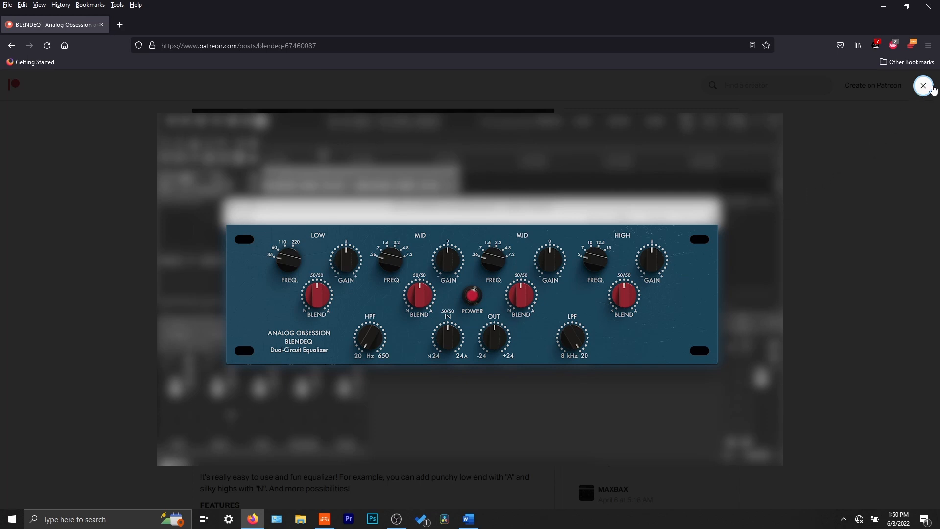
{"action": "left_click", "coordinate": [924, 86]}
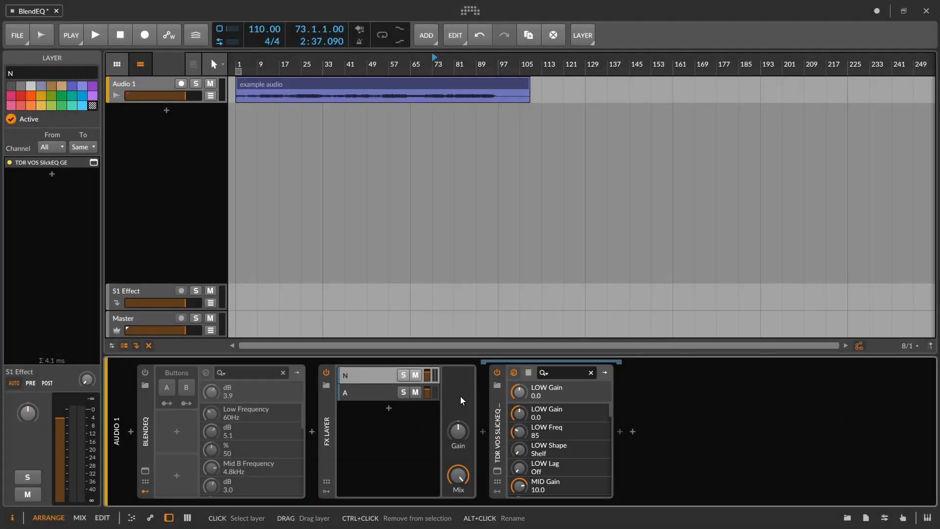
- In Bitwig Studio, view the N and A layers' TDR VOS SlickEQ GE windows beside each other to compare their models, and close both
{"action": "mouse_move", "coordinate": [522, 491]}
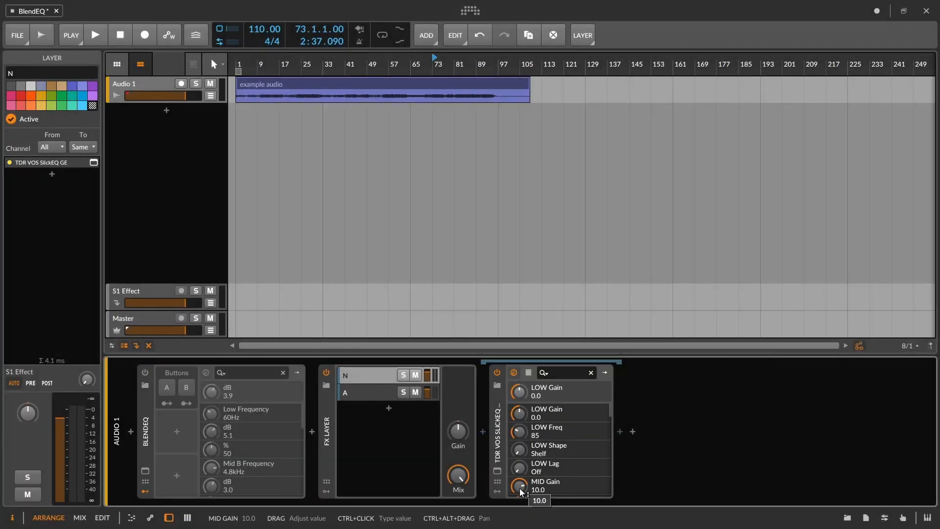
{"action": "mouse_move", "coordinate": [219, 475]}
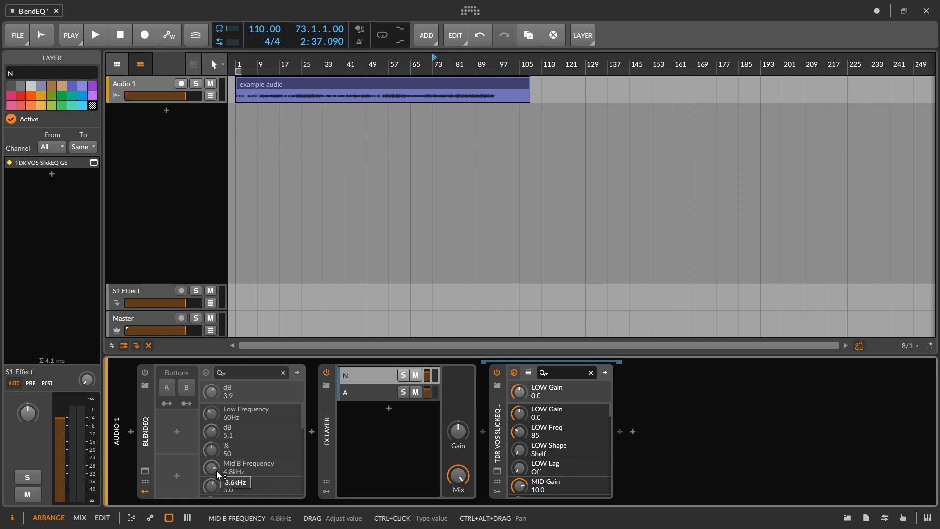
{"action": "left_click", "coordinate": [502, 472]}
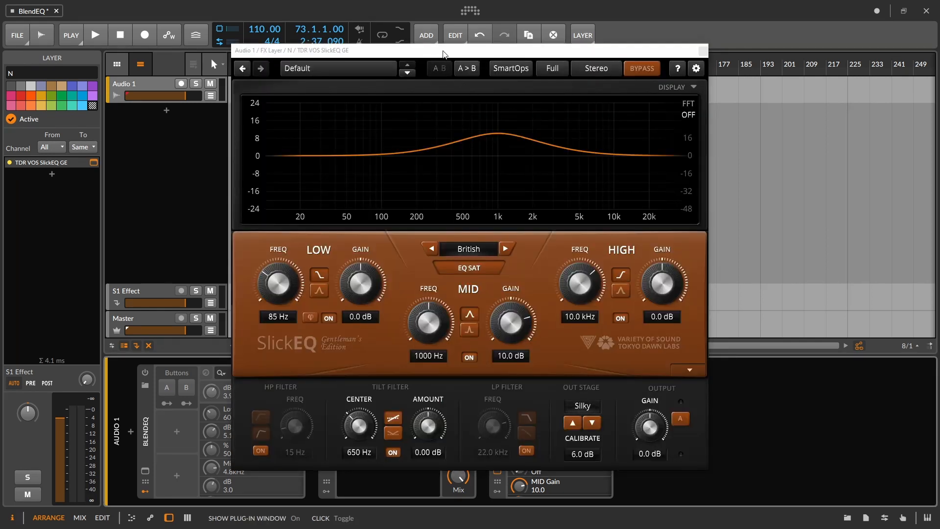
{"action": "left_click_drag", "start_coordinate": [453, 53], "coordinate": [686, 12]}
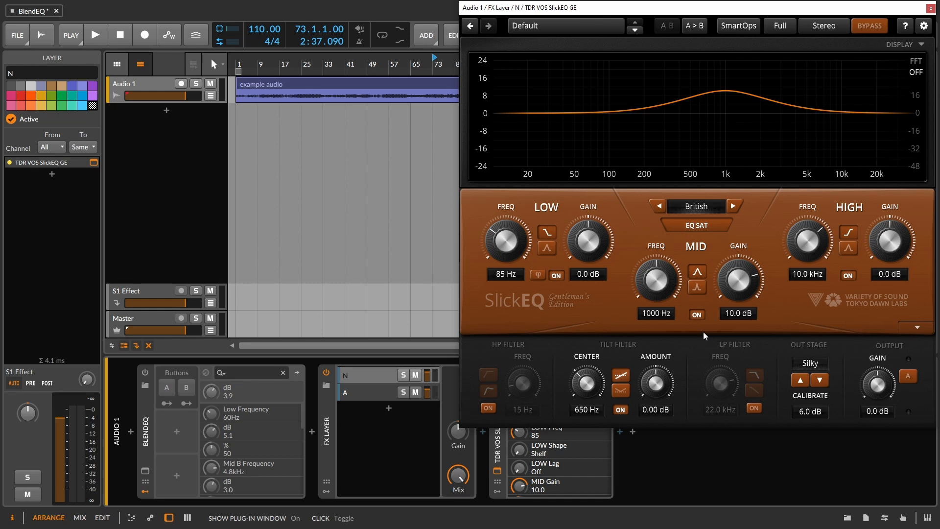
{"action": "left_click", "coordinate": [377, 392]}
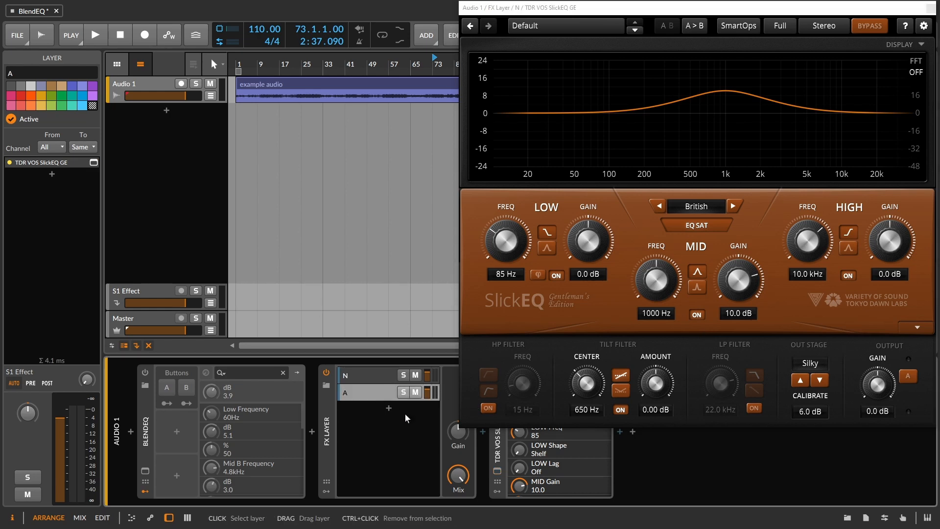
{"action": "left_click", "coordinate": [93, 162]}
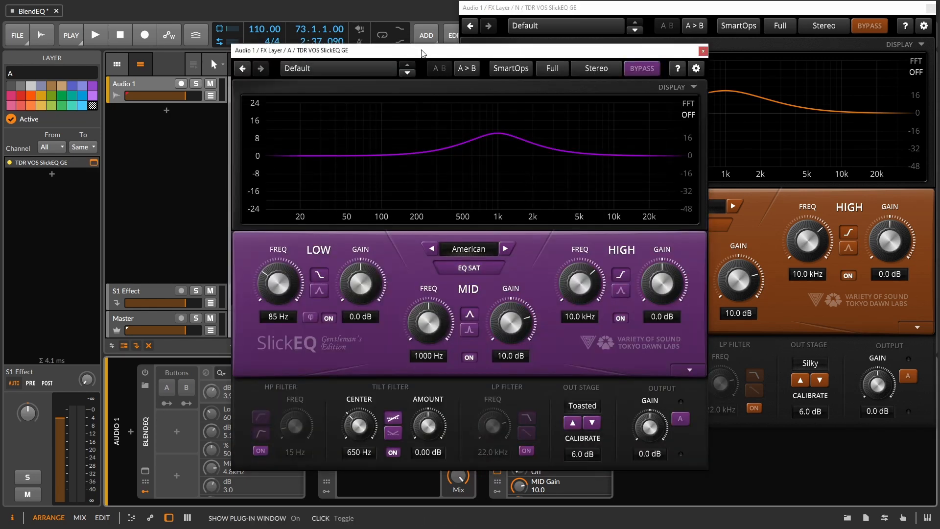
{"action": "left_click_drag", "start_coordinate": [422, 54], "coordinate": [284, 26]}
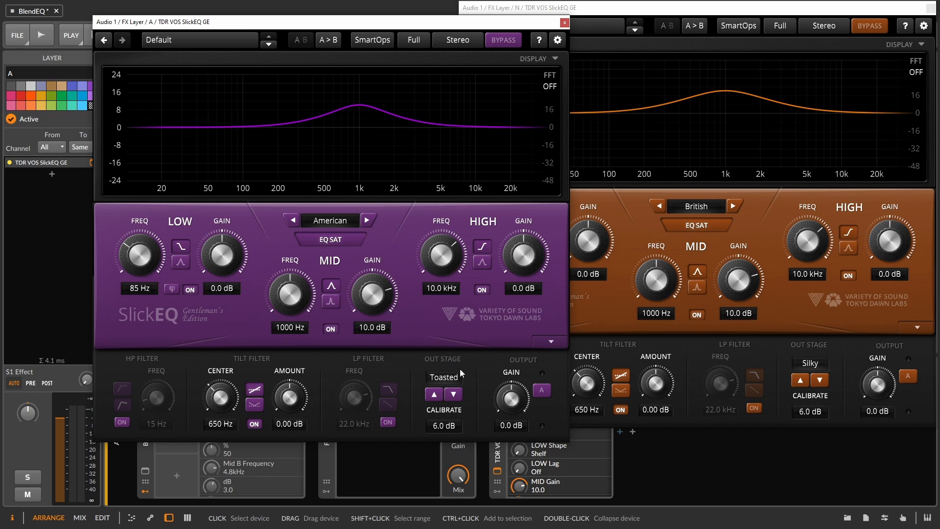
{"action": "left_click", "coordinate": [565, 23]}
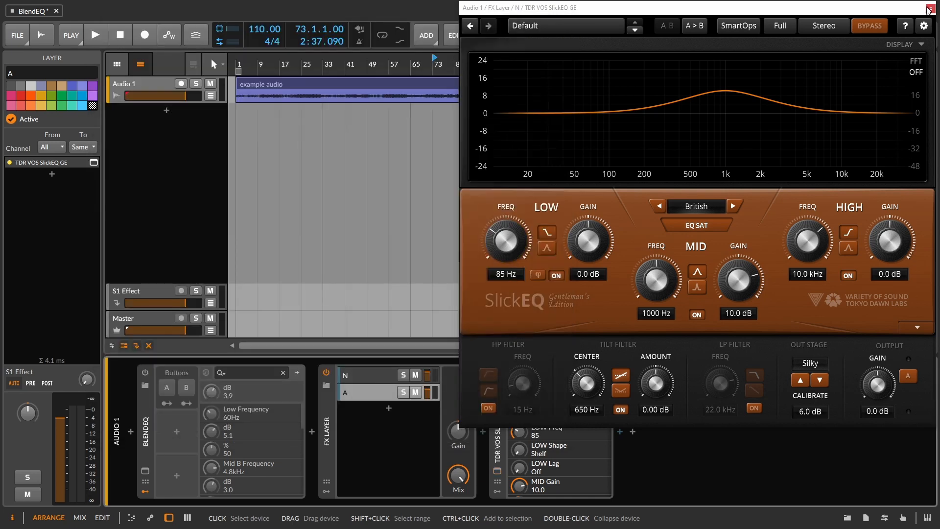
{"action": "left_click", "coordinate": [930, 8]}
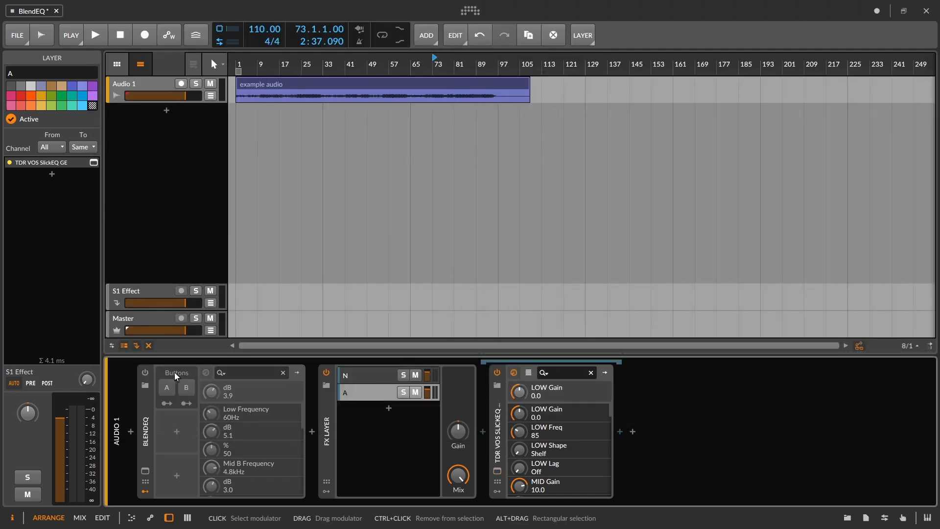
- Try lowering the A layer's volume in the FX Layer and reset it to its default
{"action": "left_click", "coordinate": [424, 392]}
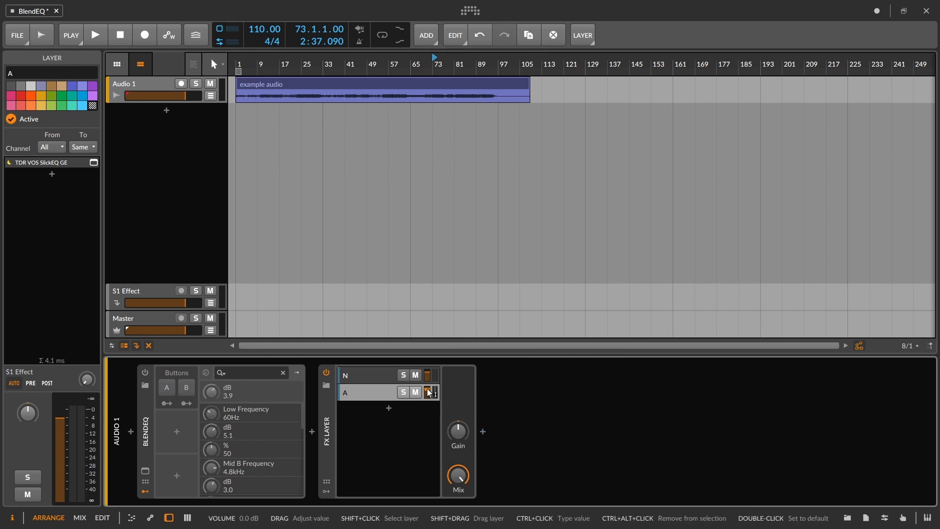
{"action": "left_click_drag", "start_coordinate": [427, 393], "coordinate": [427, 416]}
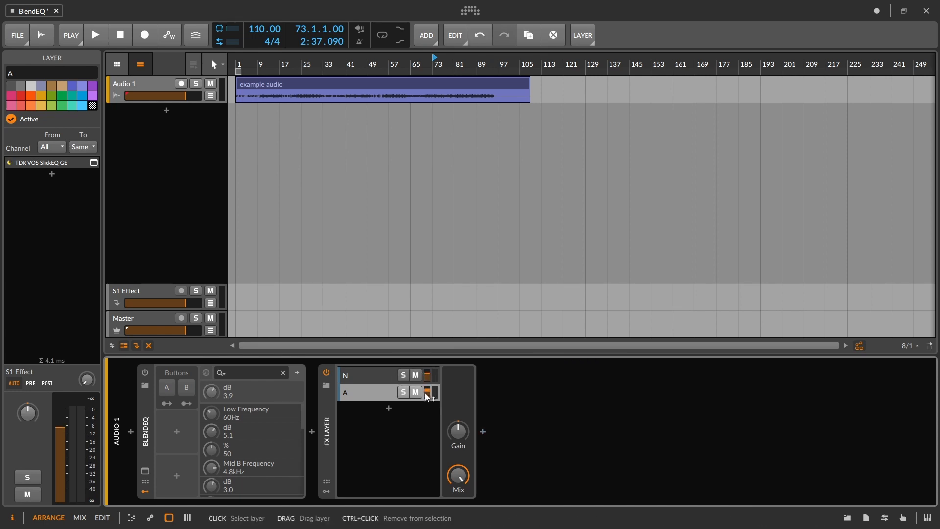
{"action": "left_click", "coordinate": [429, 394]}
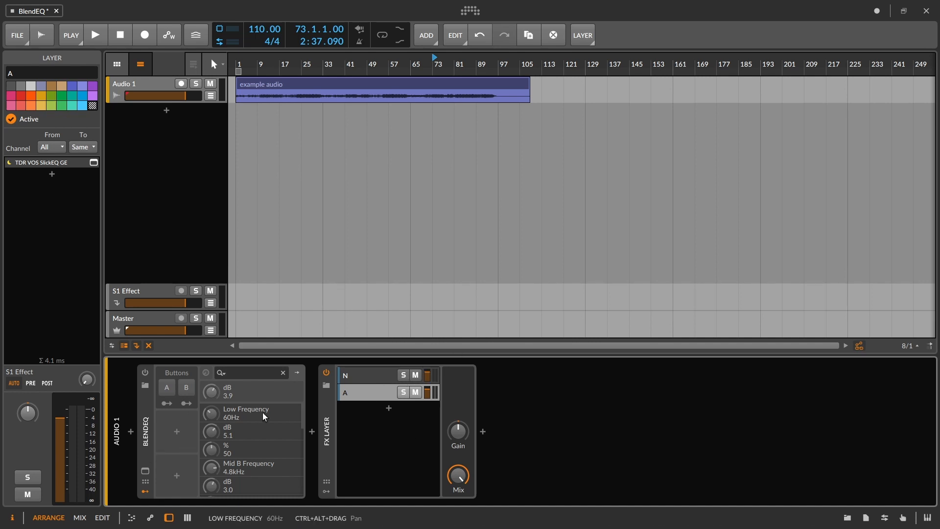
- Disable the FX Layer device, enable BLENDEQ on Audio 1 and show its plug-in window over the arrangement
{"action": "left_click", "coordinate": [323, 371]}
{"action": "left_click", "coordinate": [327, 372]}
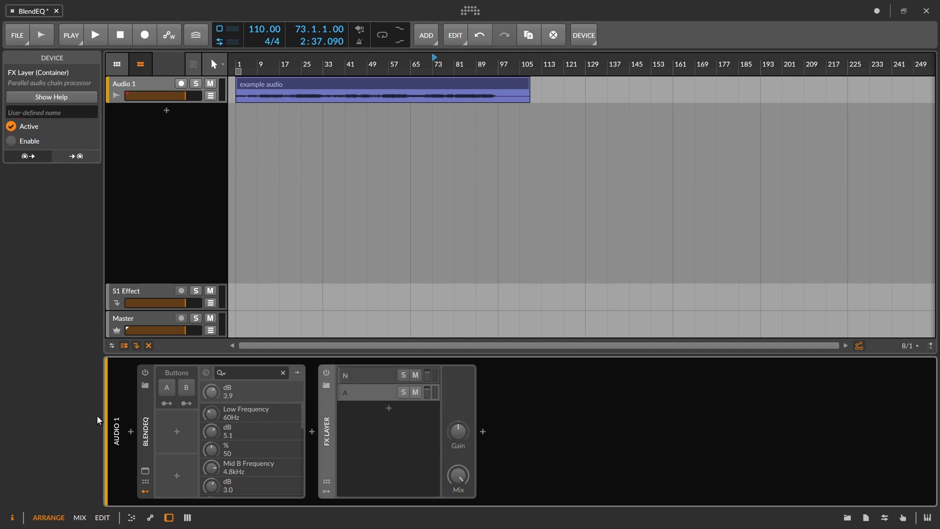
{"action": "left_click", "coordinate": [145, 374]}
{"action": "left_click", "coordinate": [153, 470]}
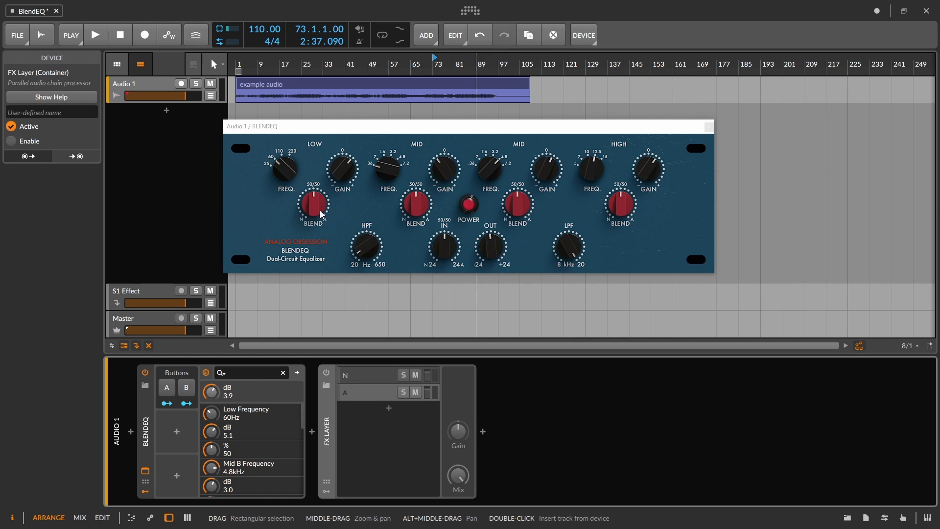
{"action": "left_click_drag", "start_coordinate": [359, 129], "coordinate": [354, 130]}
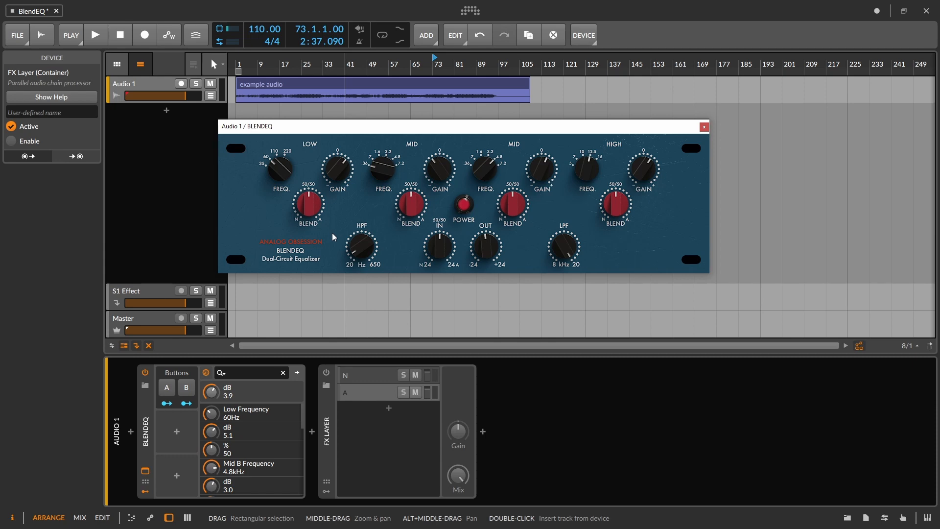
- Switch BLENDEQ's blends between 0% and 100% with the A and B button modulators, and return them to 50%
{"action": "key", "text": "a"}
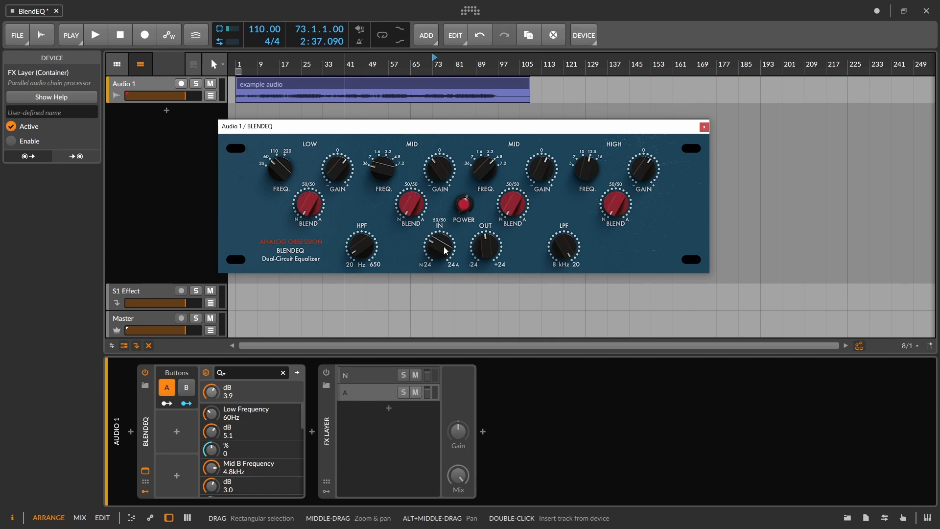
{"action": "key", "text": "b"}
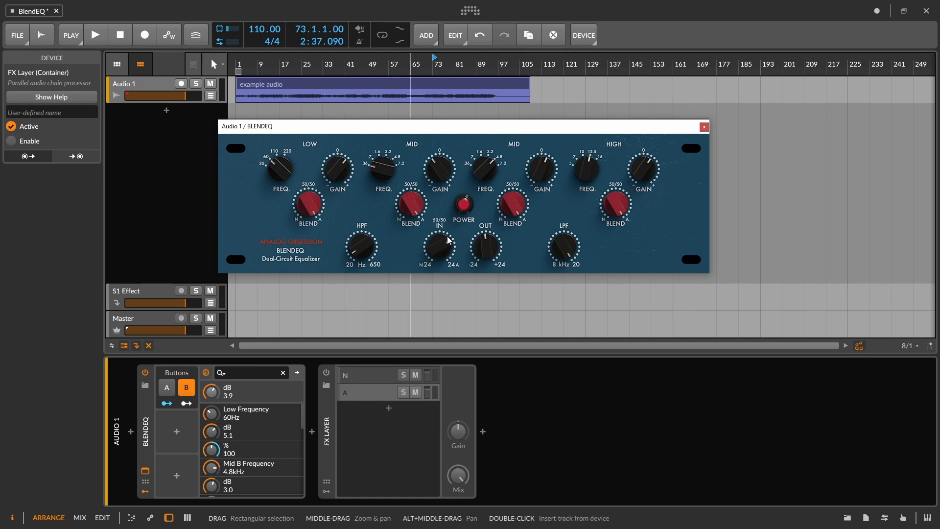
{"action": "key", "text": "a"}
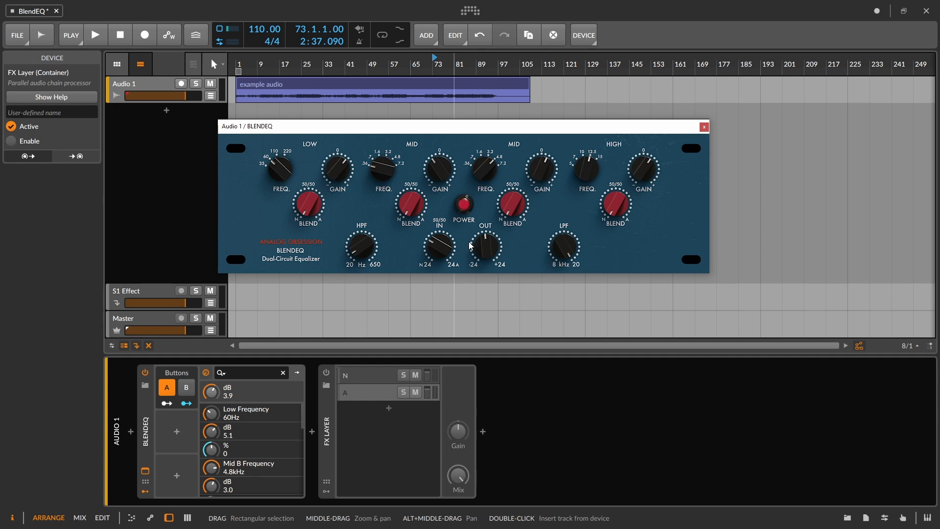
{"action": "key", "text": "a"}
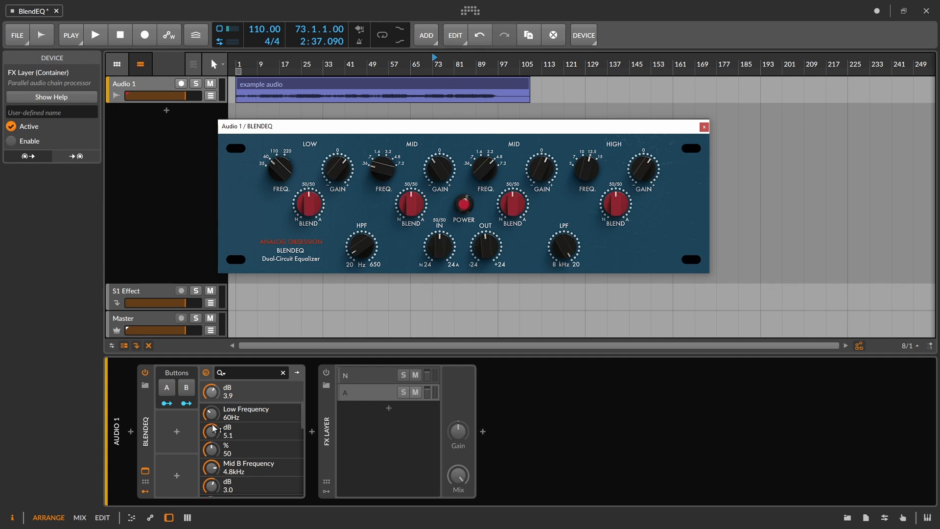
- Play the example audio from bar 73 with BLENDEQ bypassed, switching it on and off again to compare the sound
{"action": "left_click", "coordinate": [145, 373]}
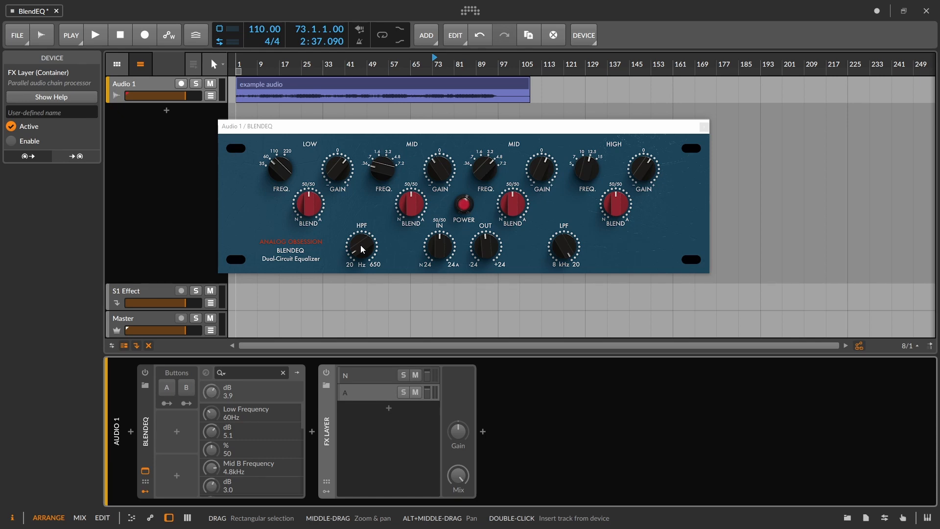
{"action": "left_click", "coordinate": [315, 312]}
{"action": "key", "text": "space"}
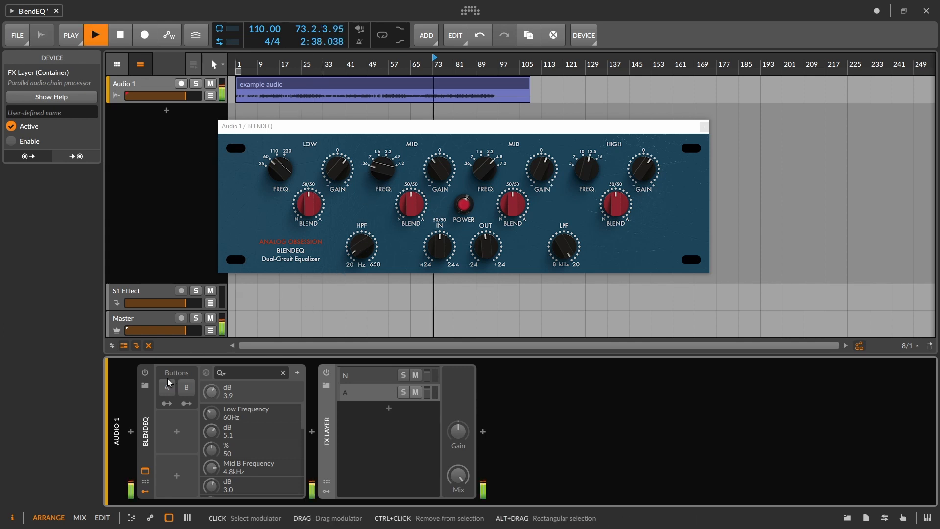
{"action": "left_click", "coordinate": [146, 374]}
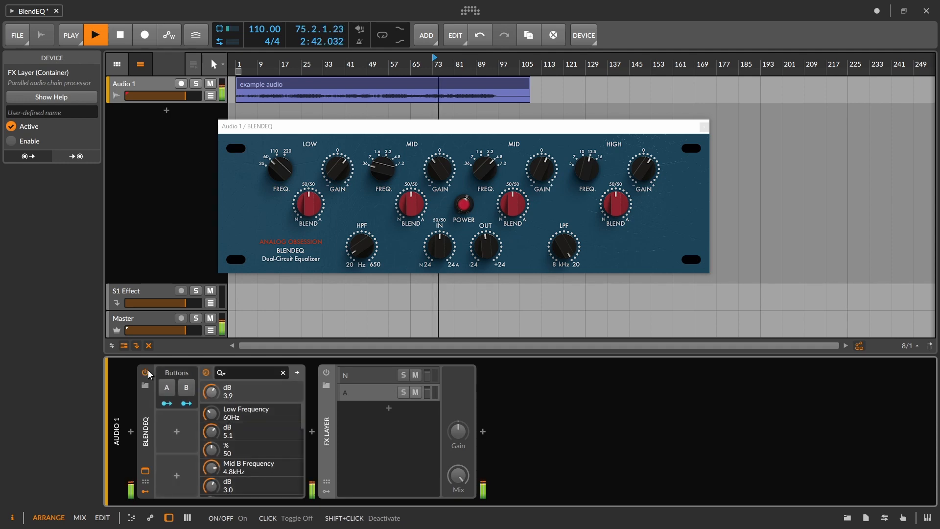
{"action": "left_click", "coordinate": [146, 373]}
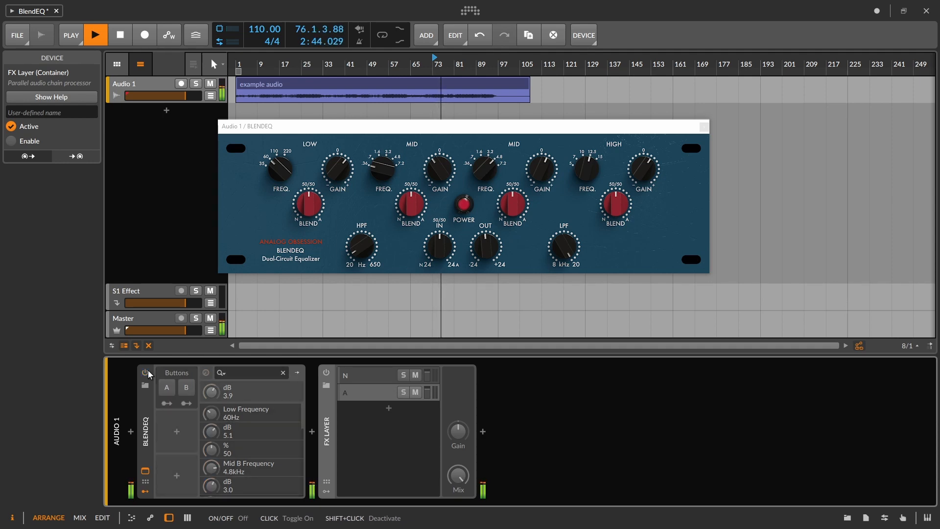
- Enable BLENDEQ, set its blends to 0% with the A button modulator, and restart playback from bar 73
{"action": "left_click", "coordinate": [147, 373]}
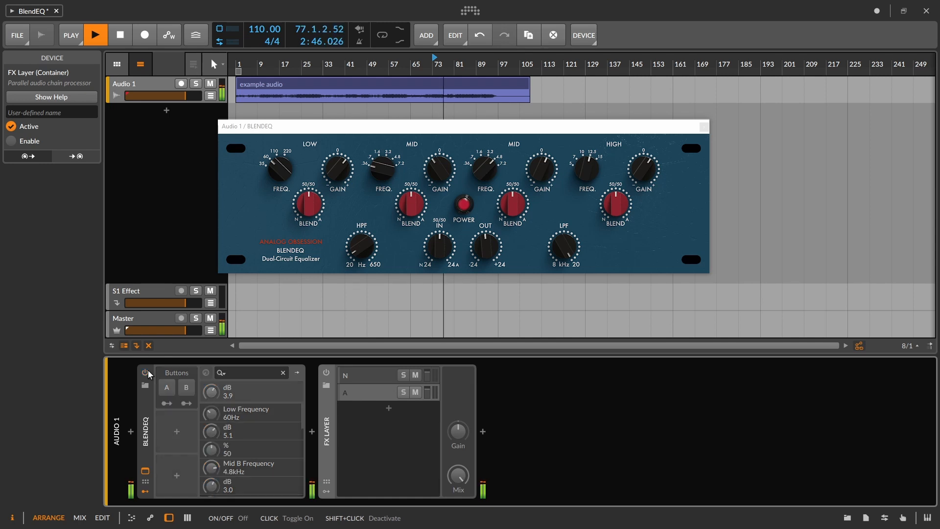
{"action": "left_click", "coordinate": [166, 387]}
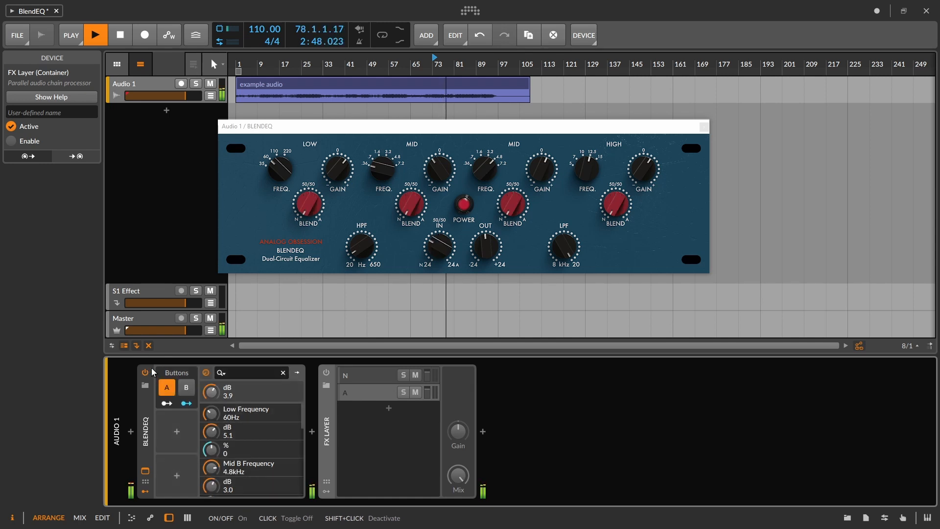
{"action": "key", "text": "space"}
{"action": "key", "text": "space"}
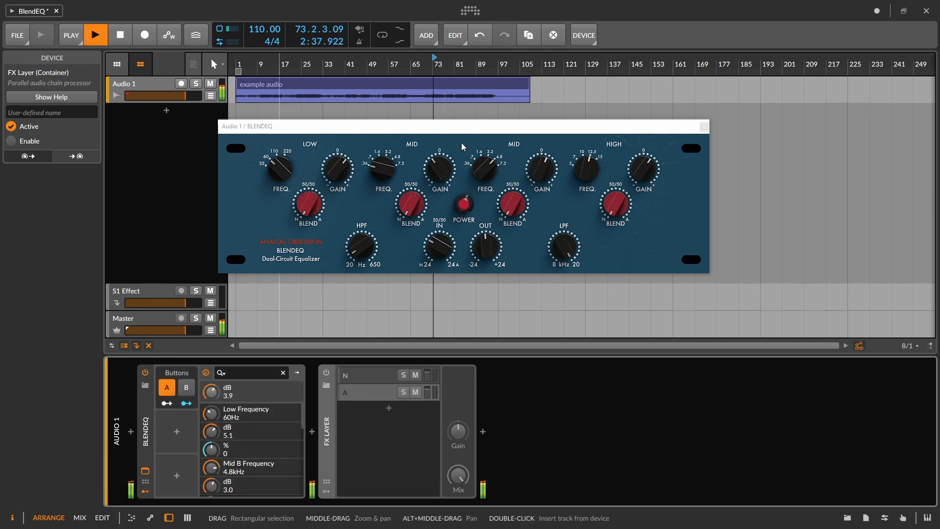
- Compare the 0%, 50% and 100% blends during playback with the A and B button modulators, returning to 50% before stopping
{"action": "key", "text": "a"}
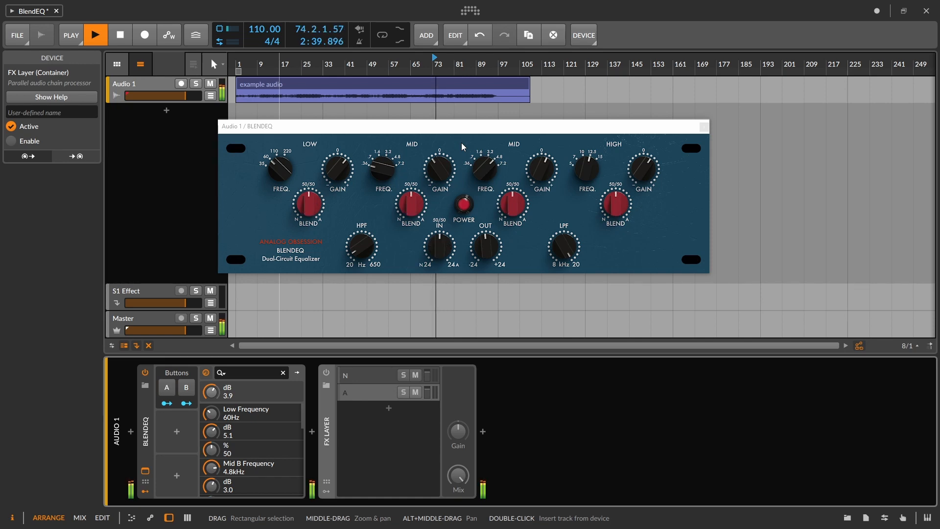
{"action": "key", "text": "a"}
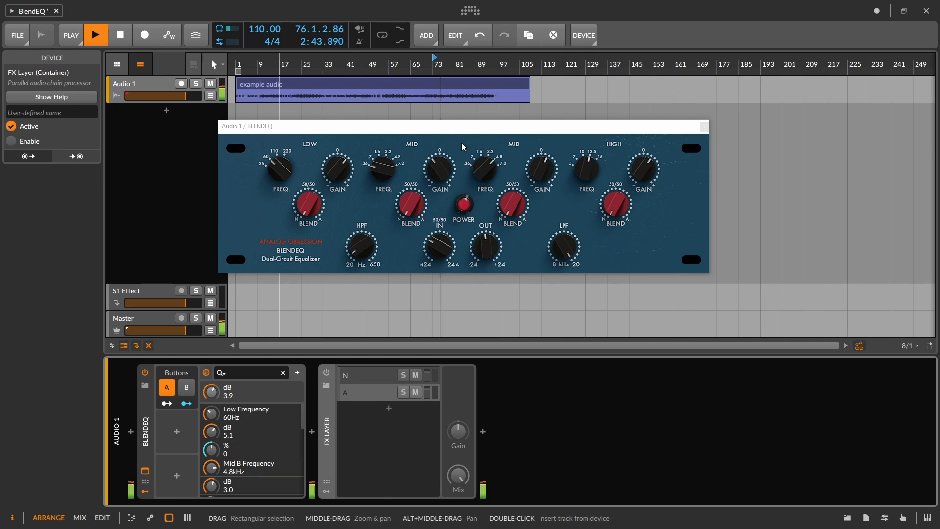
{"action": "key", "text": "a"}
{"action": "key", "text": "b"}
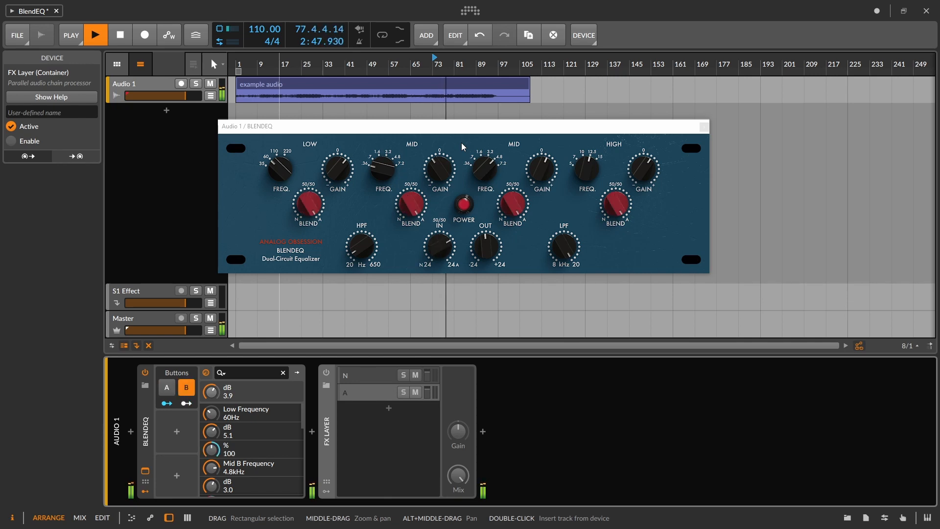
{"action": "key", "text": "b"}
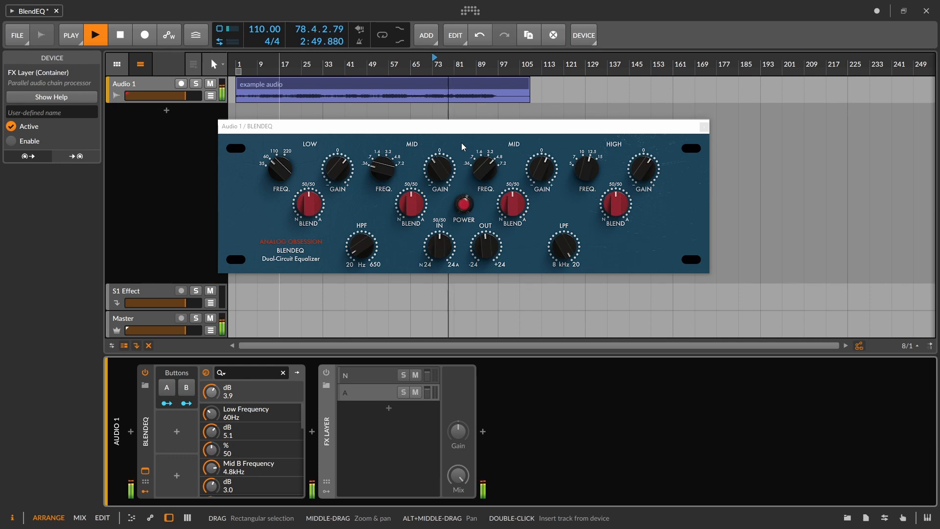
{"action": "key", "text": "a"}
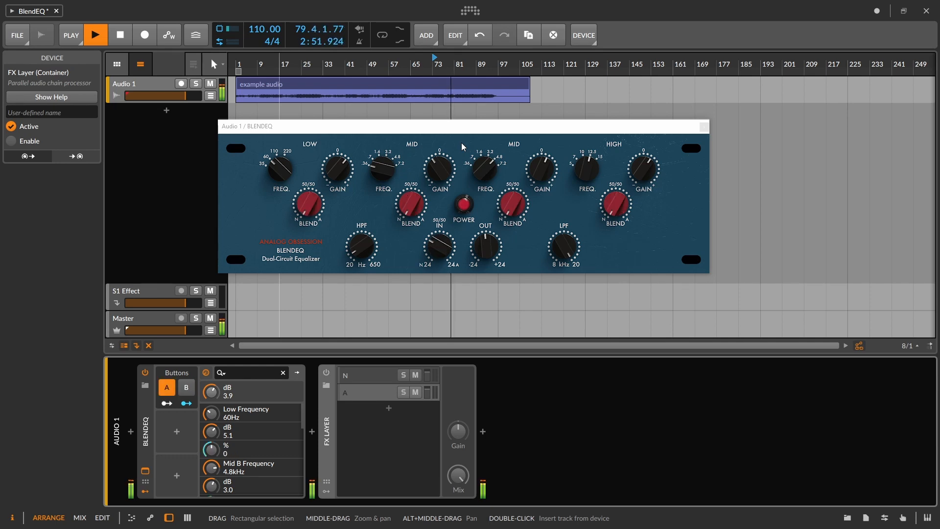
{"action": "key", "text": "a"}
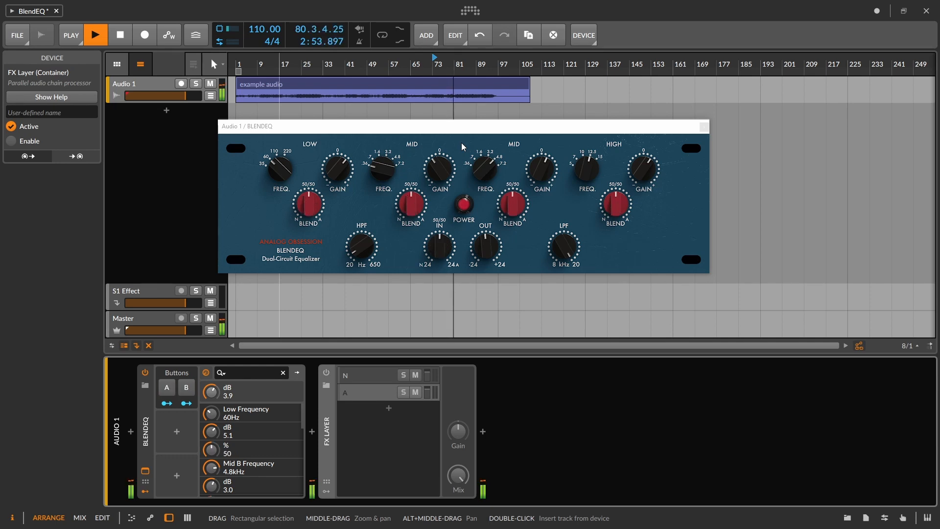
{"action": "key", "text": "b"}
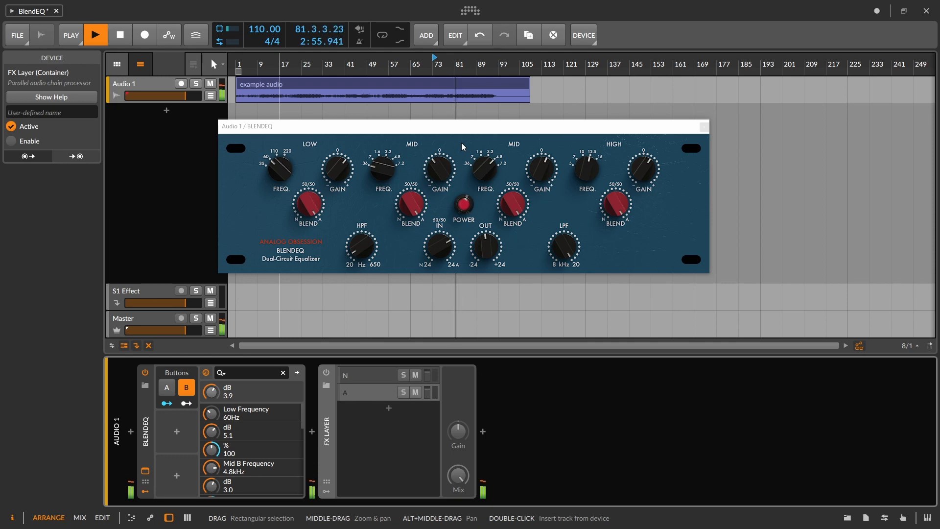
{"action": "key", "text": "b"}
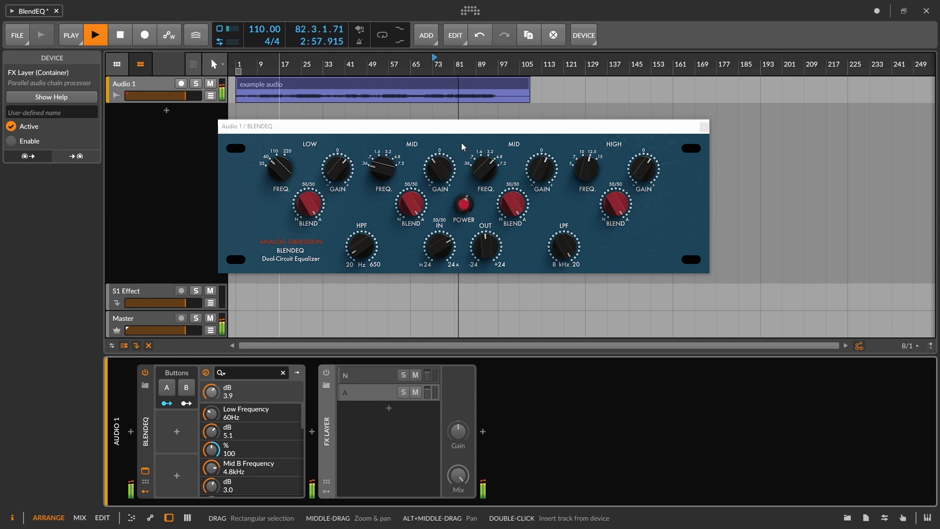
{"action": "key", "text": "a"}
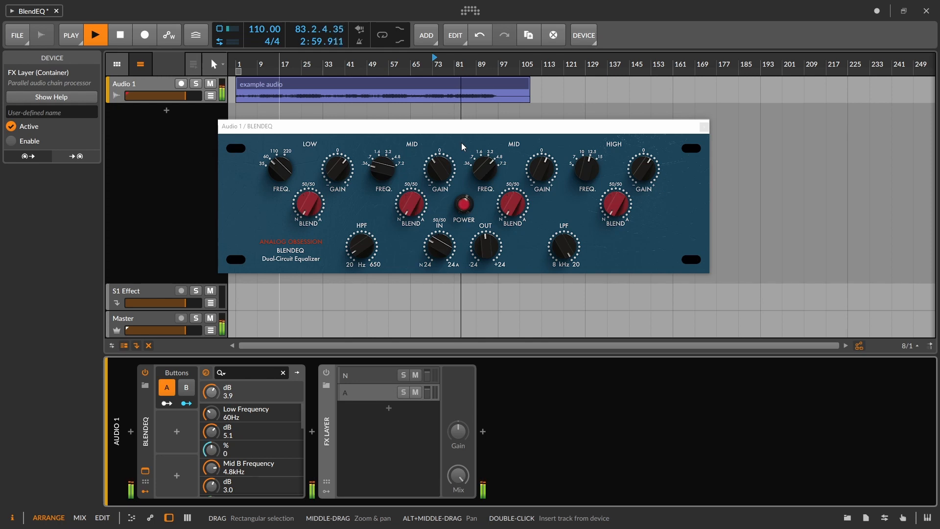
{"action": "key", "text": "a"}
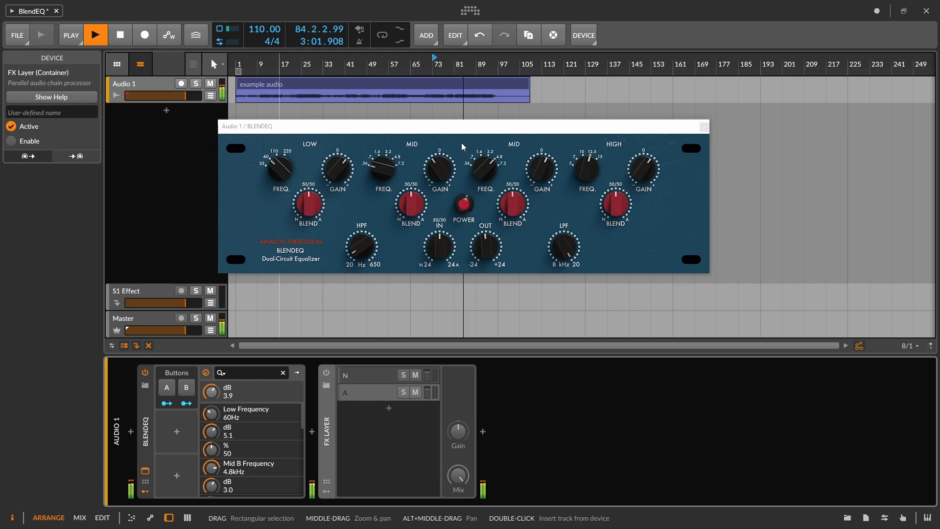
{"action": "key", "text": "space"}
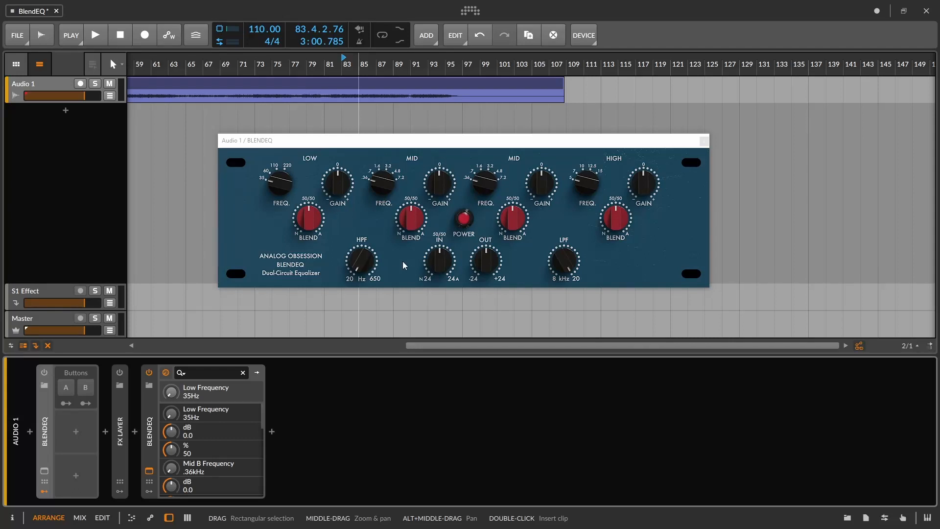
- Turn on oversampling in the new BLENDEQ instance and reset the IN blend knob to 50%
{"action": "left_click", "coordinate": [305, 257]}
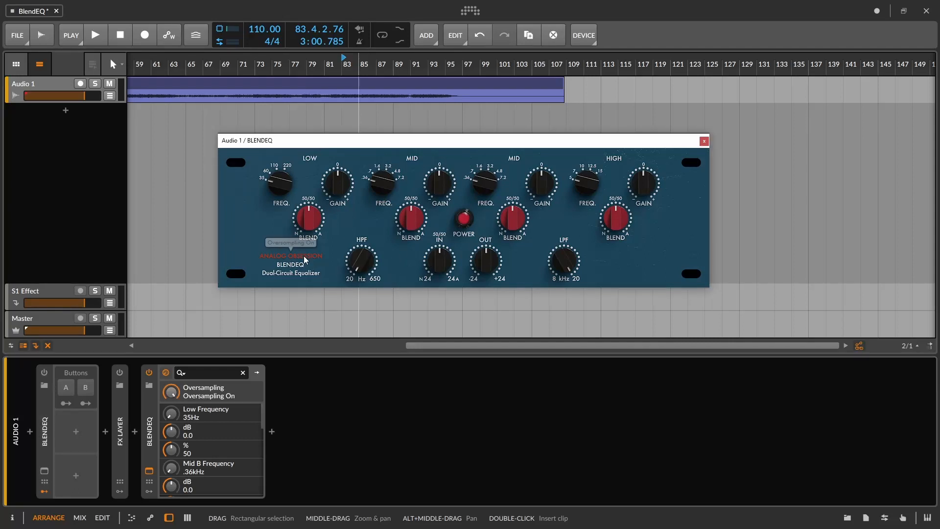
{"action": "mouse_move", "coordinate": [443, 265]}
{"action": "left_mouse_down"}
{"action": "mouse_move", "coordinate": [449, 242]}
{"action": "mouse_move", "coordinate": [449, 270]}
{"action": "left_mouse_up"}
{"action": "double_click", "coordinate": [450, 270]}
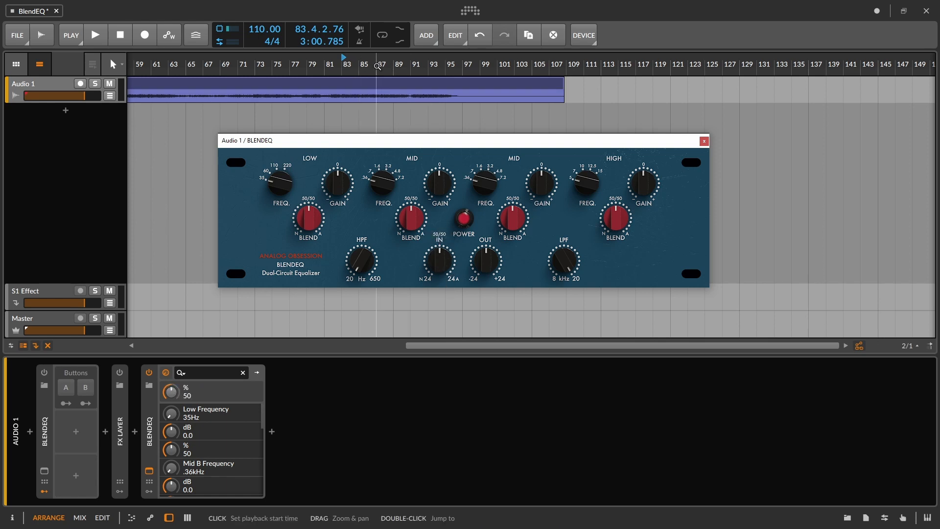
- Audition the example audio from bar 87 and again from bar 83, and stop playback
{"action": "left_click", "coordinate": [378, 70]}
{"action": "key", "text": "space"}
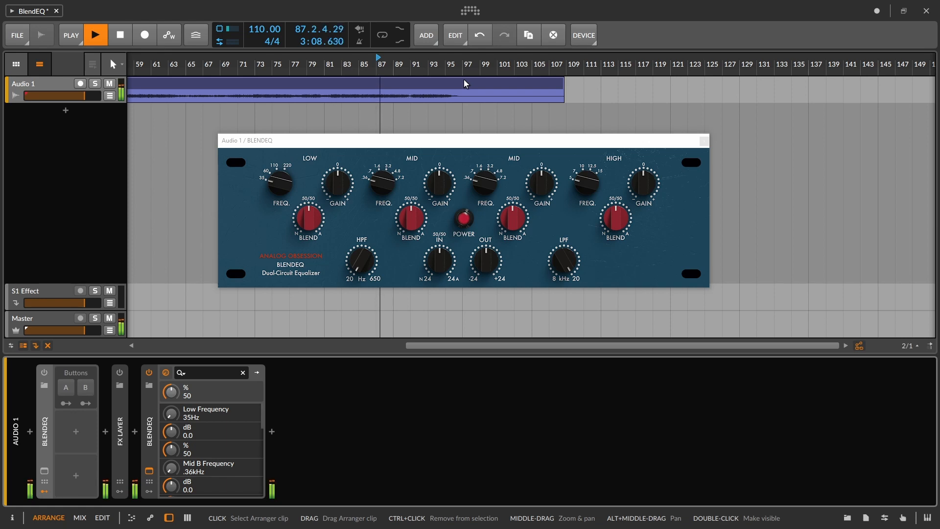
{"action": "left_click", "coordinate": [345, 67]}
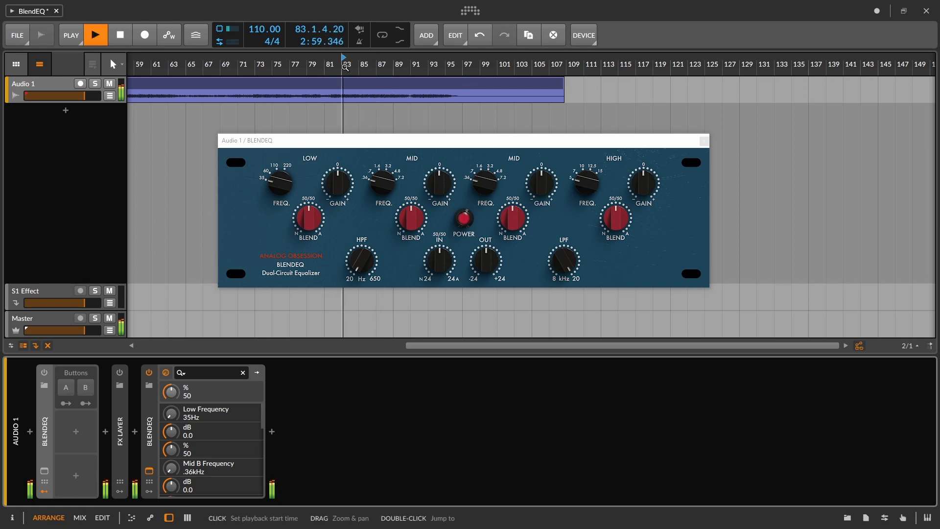
{"action": "key", "text": "space"}
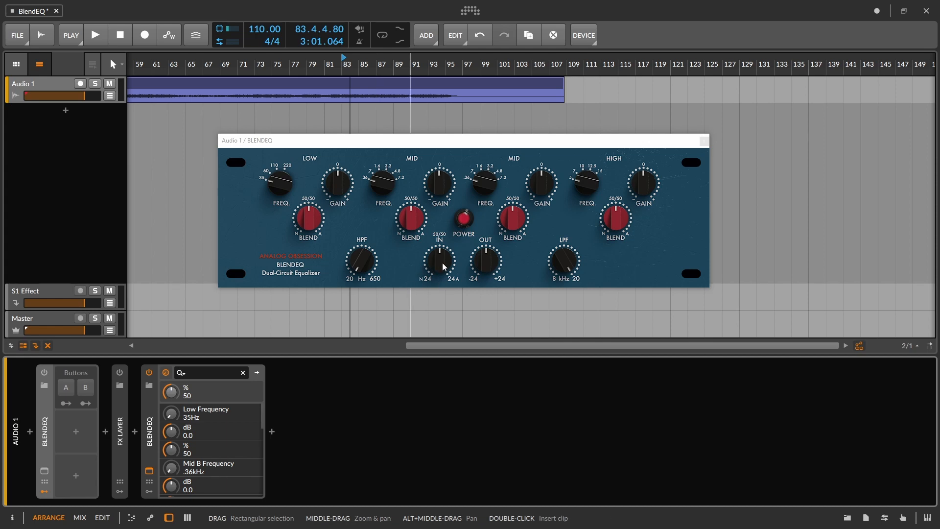
- Try the IN blend at 70%, reset it to its default, and set it to 65% while the audio plays
{"action": "left_click_drag", "start_coordinate": [444, 265], "coordinate": [461, 244]}
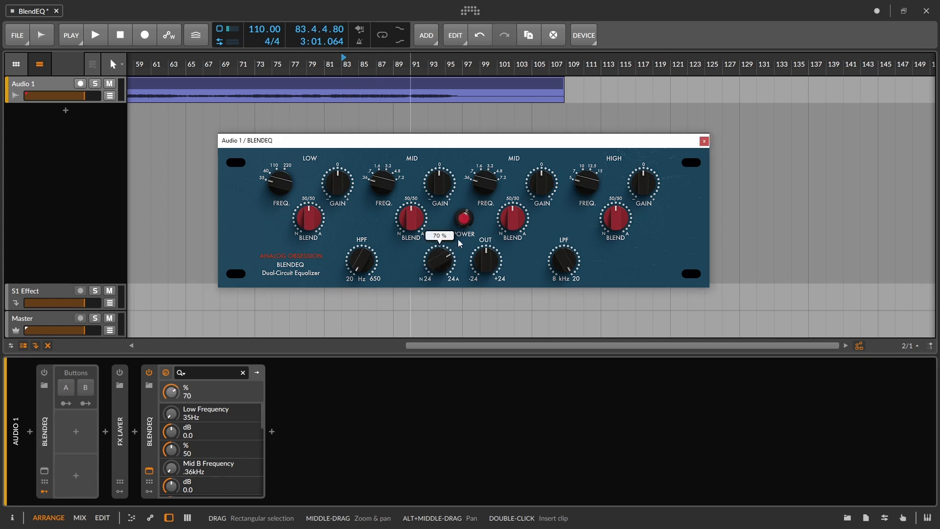
{"action": "double_click", "coordinate": [443, 258]}
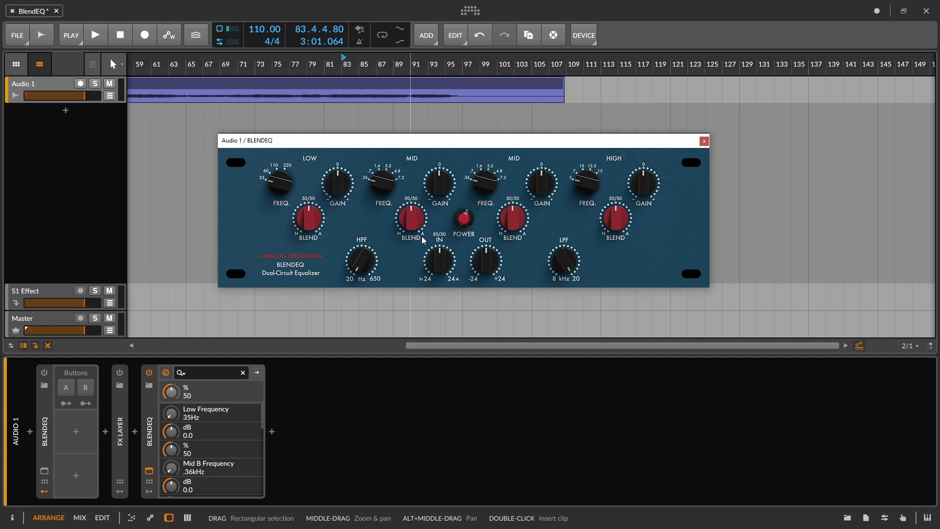
{"action": "key", "text": "space"}
{"action": "left_click_drag", "start_coordinate": [432, 267], "coordinate": [464, 263]}
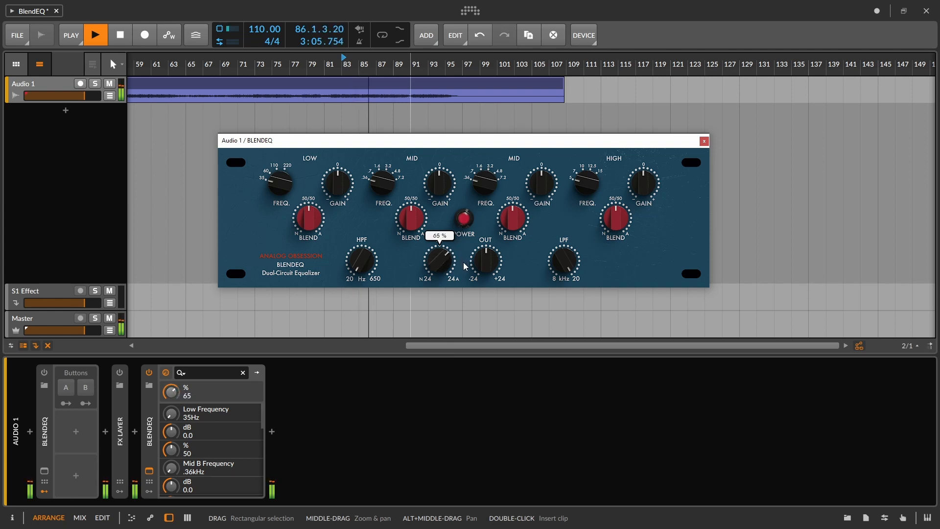
- Set BLENDEQ's high-pass filter to 28 Hz and stop playback
{"action": "left_click", "coordinate": [368, 255]}
{"action": "left_click_drag", "start_coordinate": [369, 255], "coordinate": [362, 244]}
{"action": "key", "text": "space"}
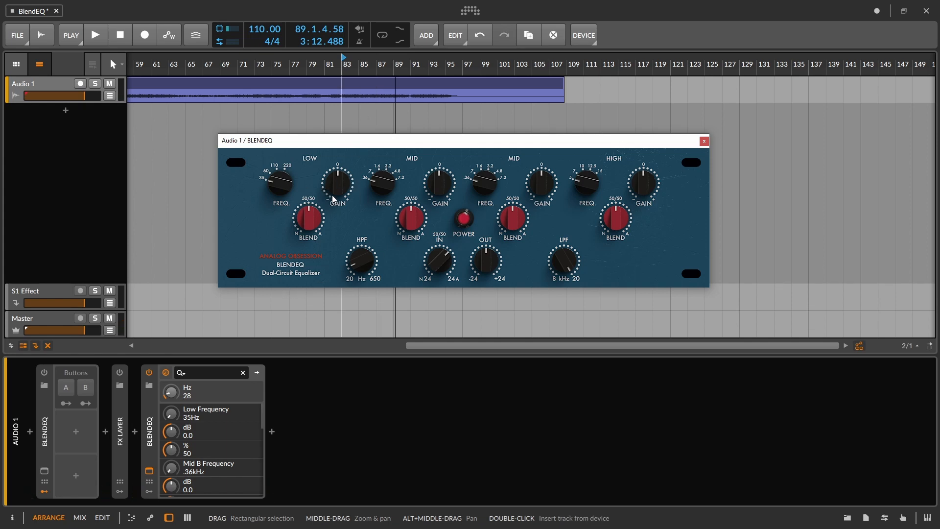
- Boost the low band by 10.5 dB during playback, trying its frequency at 60 Hz and settling on 110 Hz
{"action": "key", "text": "space"}
{"action": "left_click_drag", "start_coordinate": [336, 199], "coordinate": [346, 145]}
{"action": "left_click_drag", "start_coordinate": [277, 185], "coordinate": [298, 128]}
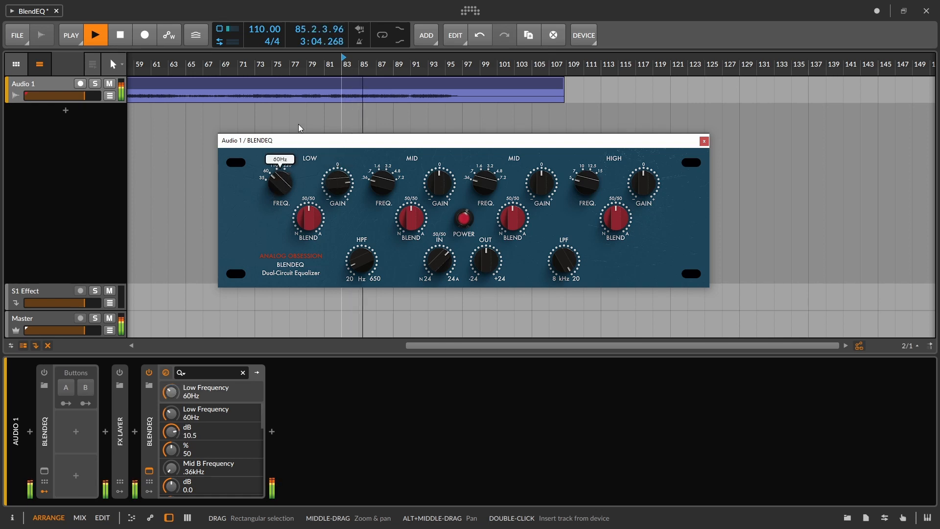
{"action": "left_click_drag", "start_coordinate": [304, 92], "coordinate": [286, 77]}
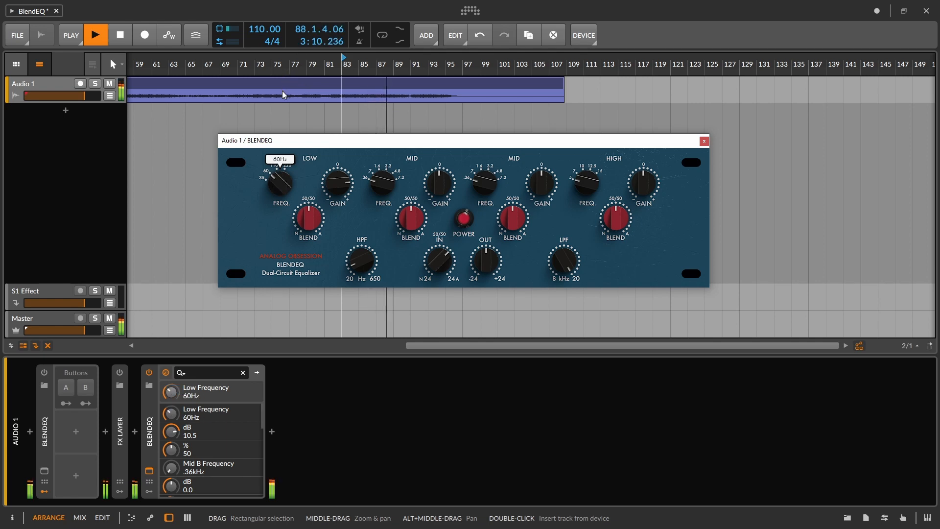
{"action": "key", "text": "space"}
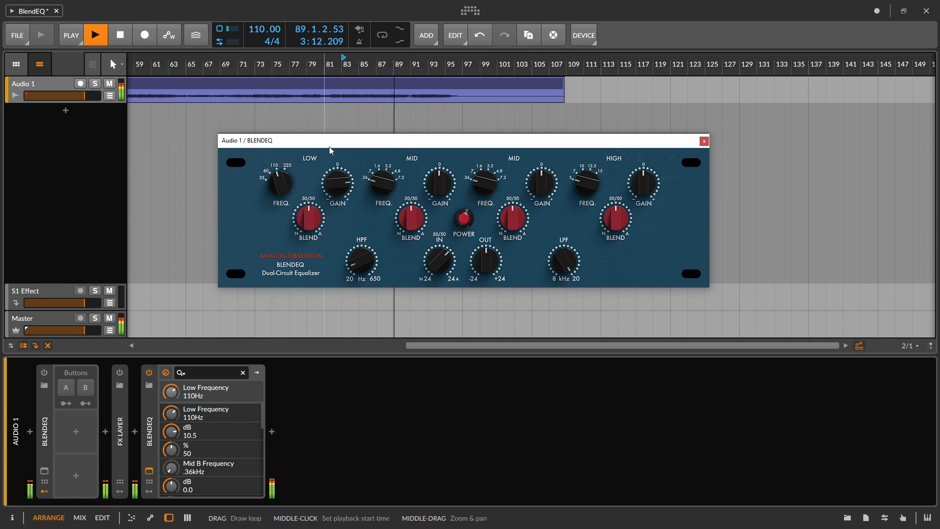
- Set the low band's blend to 23% and its gain to 6.0 dB, checking the result with playback
{"action": "left_click_drag", "start_coordinate": [304, 219], "coordinate": [297, 253]}
{"action": "left_click", "coordinate": [344, 182]}
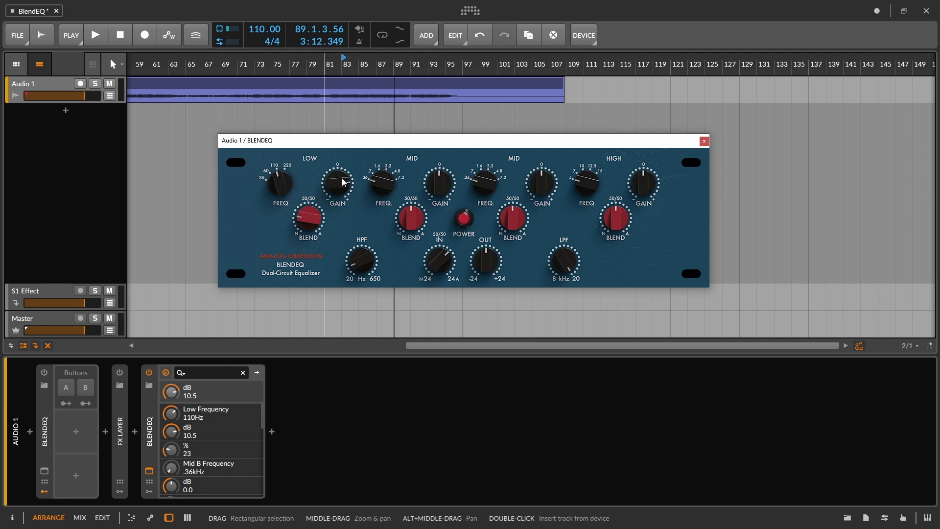
{"action": "left_click_drag", "start_coordinate": [340, 193], "coordinate": [338, 199]}
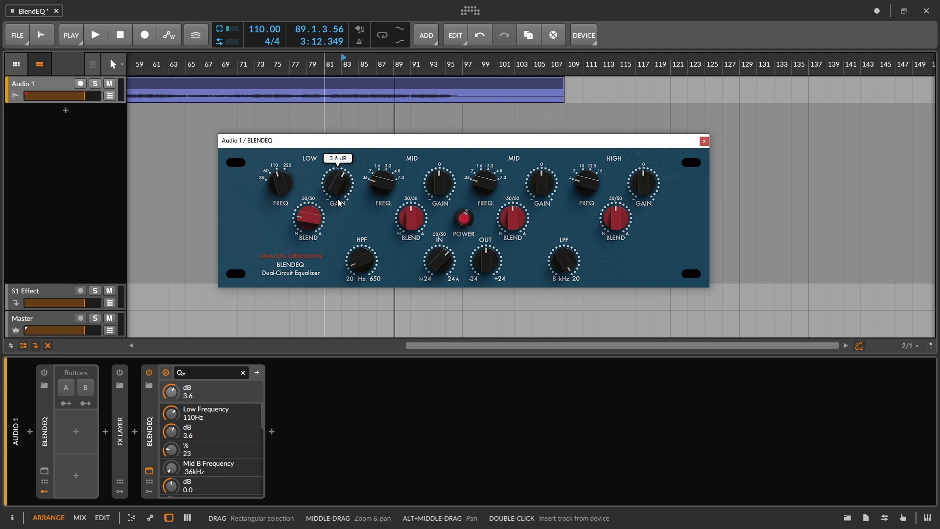
{"action": "key", "text": "space"}
{"action": "left_click_drag", "start_coordinate": [338, 200], "coordinate": [355, 183]}
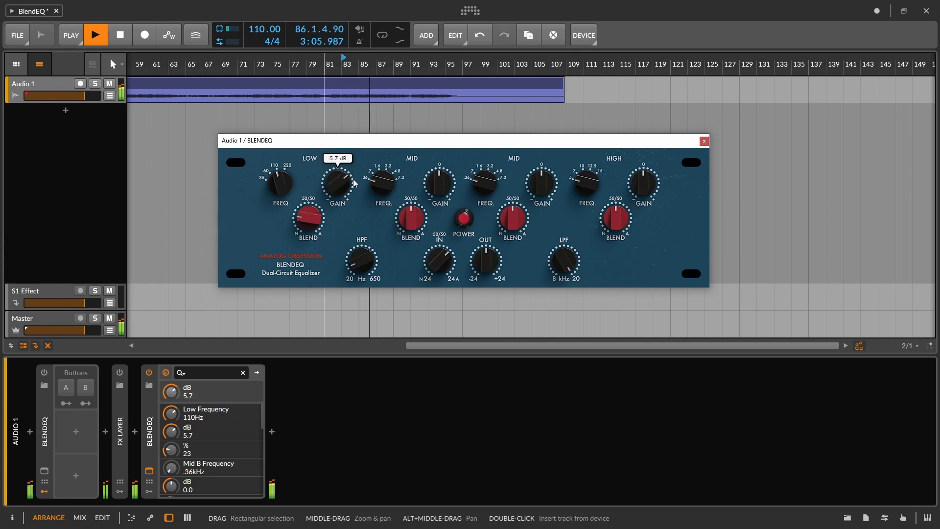
{"action": "key", "text": "space"}
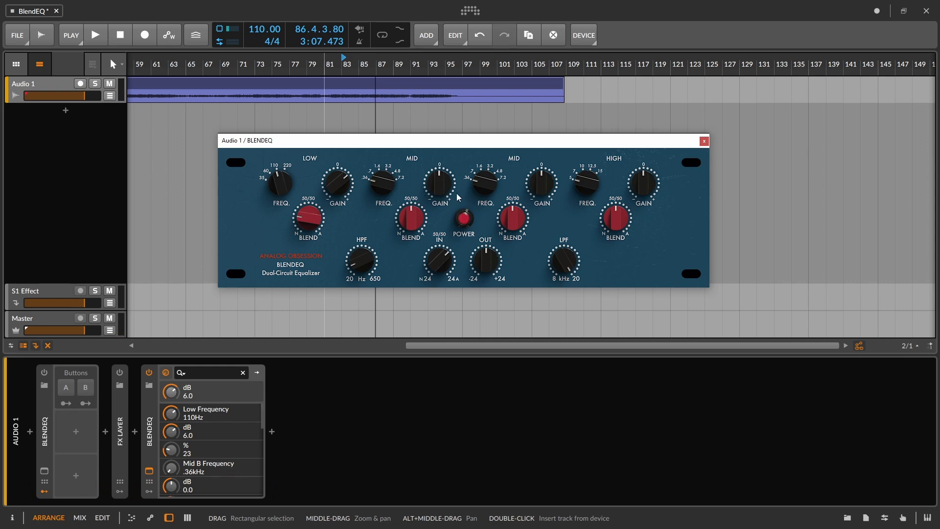
- Boost the first mid band during playback, set its frequency to .7 kHz, and stop the audio
{"action": "key", "text": "space"}
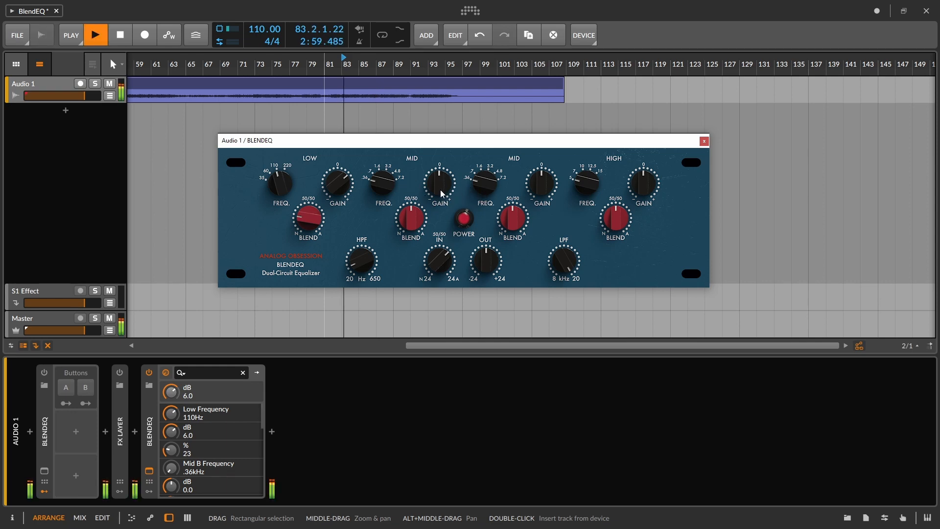
{"action": "left_click_drag", "start_coordinate": [440, 190], "coordinate": [454, 163]}
{"action": "left_click_drag", "start_coordinate": [381, 184], "coordinate": [365, 112]}
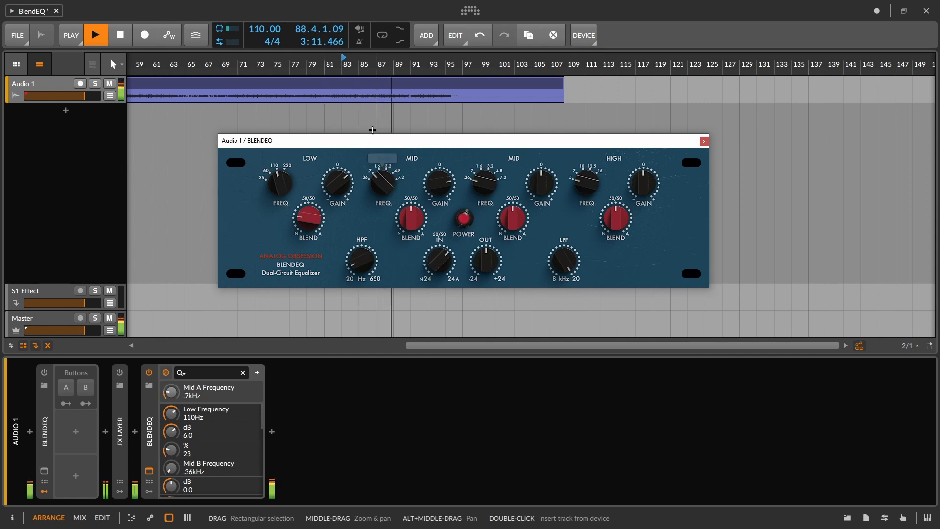
{"action": "key", "text": "space"}
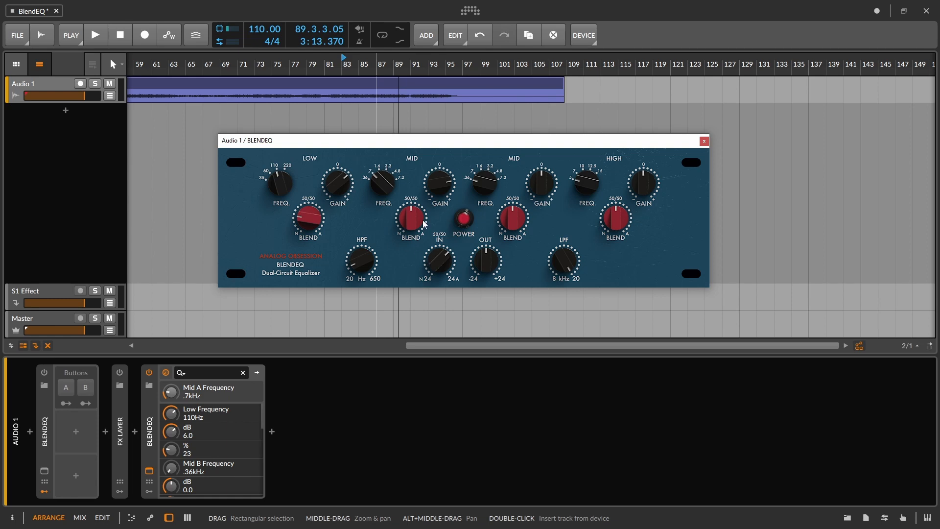
- Set the first mid band's blend to about 80% and its gain to -2.9 dB, and play from bar 83
{"action": "left_click_drag", "start_coordinate": [424, 224], "coordinate": [442, 201]}
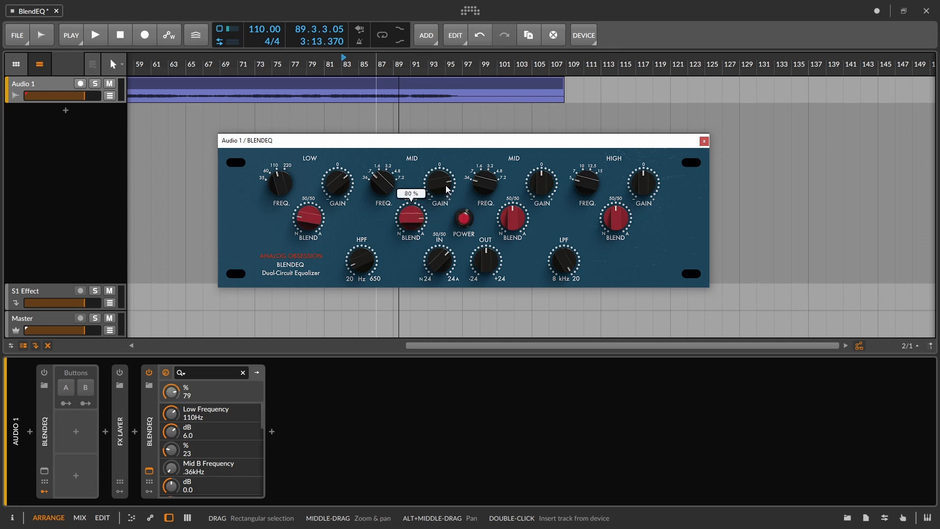
{"action": "mouse_move", "coordinate": [446, 185]}
{"action": "left_mouse_down"}
{"action": "mouse_move", "coordinate": [441, 219]}
{"action": "mouse_move", "coordinate": [450, 197]}
{"action": "left_mouse_up"}
{"action": "key", "text": "space"}
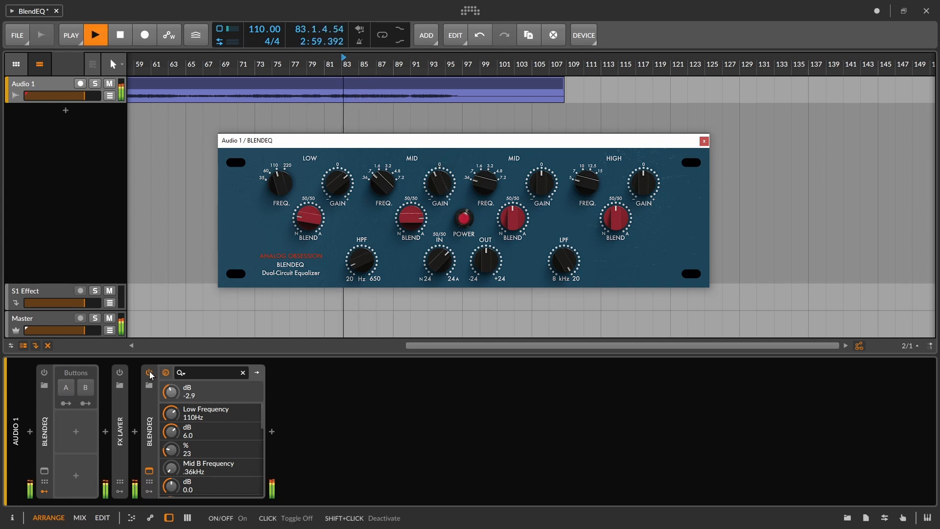
- Compare the audio with the second BLENDEQ device switched off and on again during playback, then stop the transport
{"action": "left_click", "coordinate": [149, 372]}
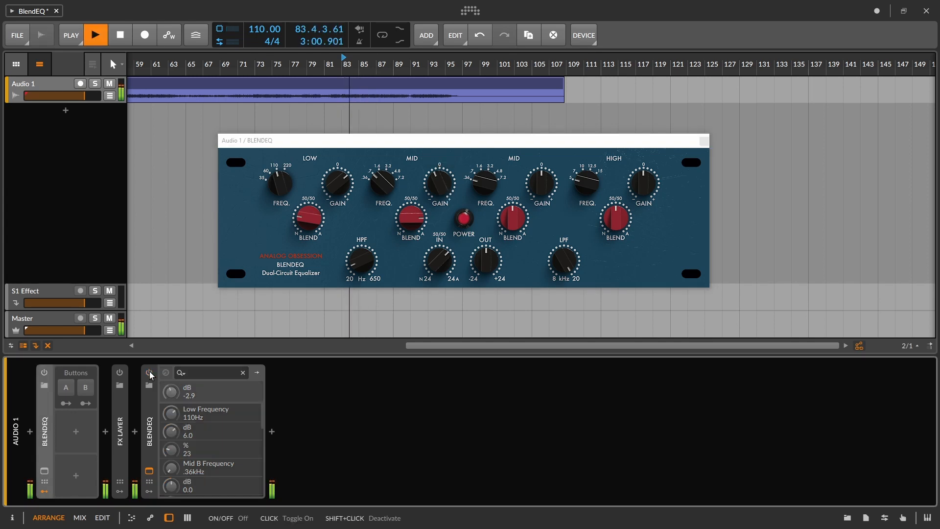
{"action": "left_click", "coordinate": [149, 373]}
{"action": "left_click", "coordinate": [150, 374]}
{"action": "left_click", "coordinate": [149, 373]}
{"action": "key", "text": "space"}
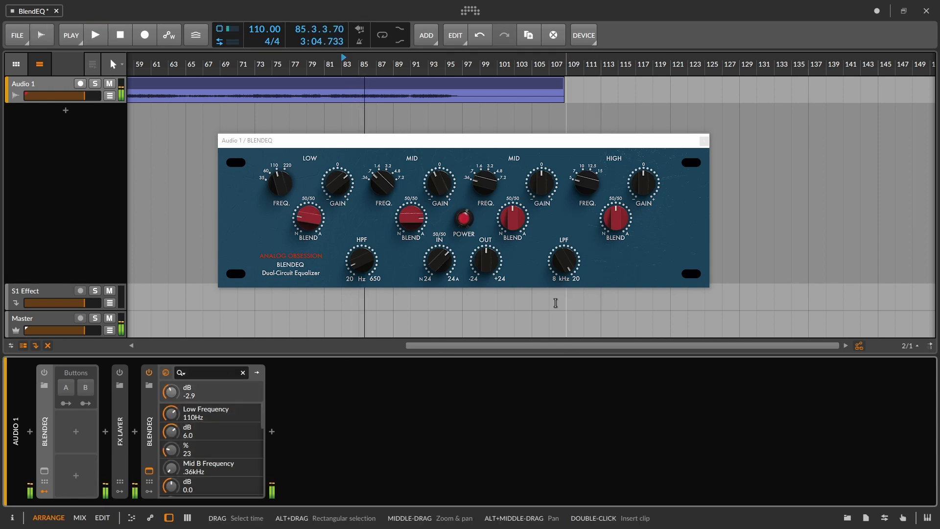
{"action": "key", "text": "space"}
{"action": "key", "text": "space"}
- Set the second mid band's frequency to 3.6 kHz and gain to 9.4 dB, comparing with 1.6 kHz during playback
{"action": "left_click_drag", "start_coordinate": [491, 183], "coordinate": [507, 123]}
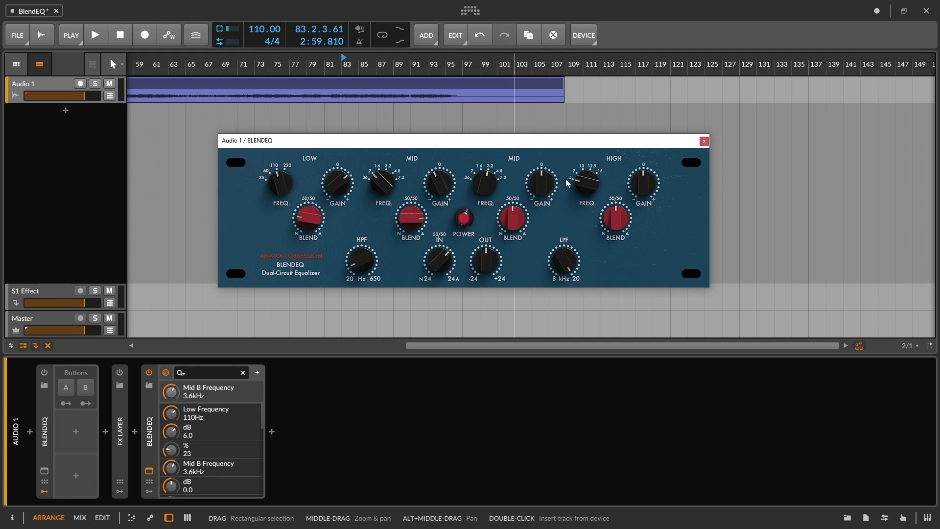
{"action": "key", "text": "space"}
{"action": "left_click_drag", "start_coordinate": [551, 183], "coordinate": [553, 151]}
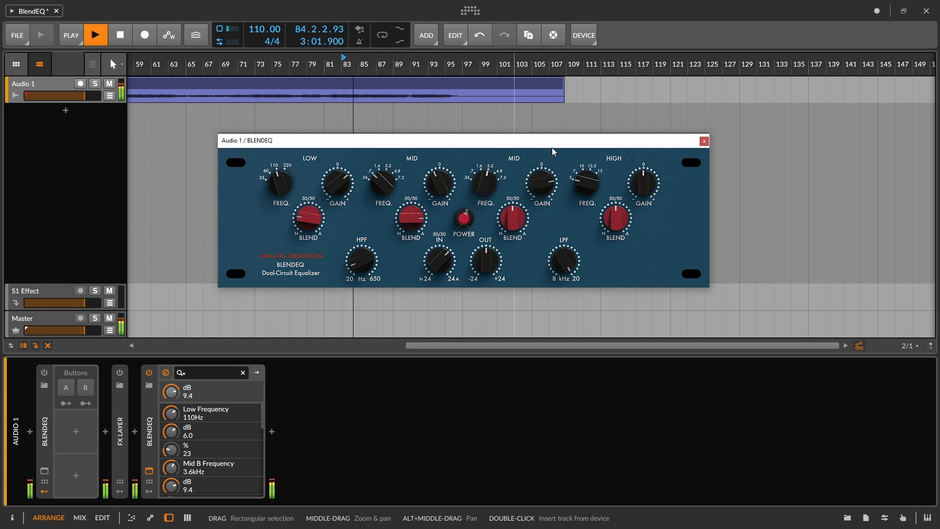
{"action": "mouse_move", "coordinate": [482, 191]}
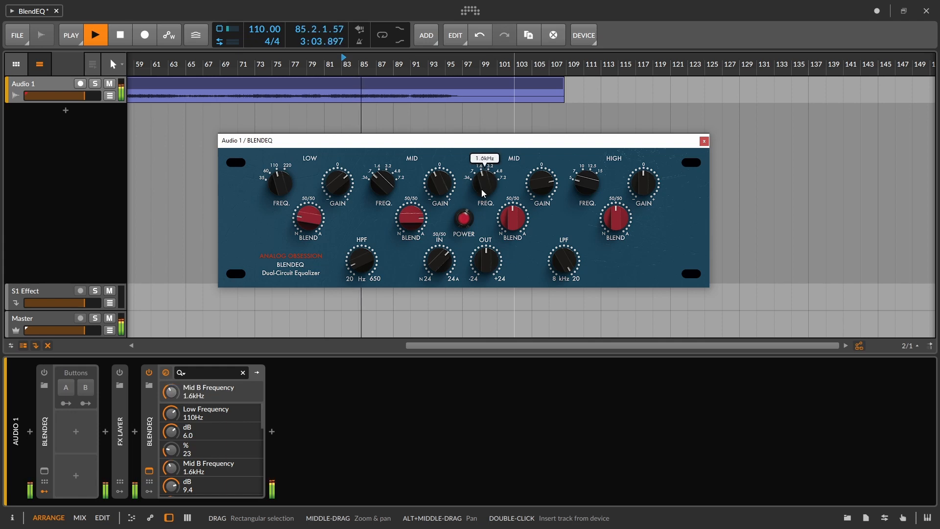
{"action": "left_click_drag", "start_coordinate": [482, 190], "coordinate": [483, 177]}
{"action": "key", "text": "space"}
{"action": "key", "text": "space"}
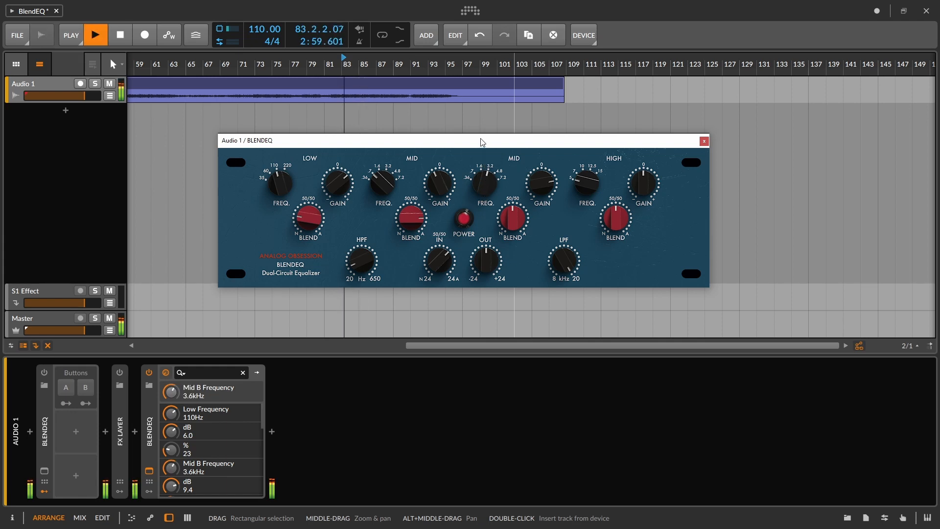
- Try the second mid band's blend at 33% and settle on 65%, auditioning it from bar 85
{"action": "mouse_move", "coordinate": [523, 229]}
{"action": "left_mouse_down"}
{"action": "mouse_move", "coordinate": [528, 173]}
{"action": "mouse_move", "coordinate": [503, 295]}
{"action": "mouse_move", "coordinate": [514, 250]}
{"action": "mouse_move", "coordinate": [508, 261]}
{"action": "left_mouse_up"}
{"action": "left_click", "coordinate": [361, 60]}
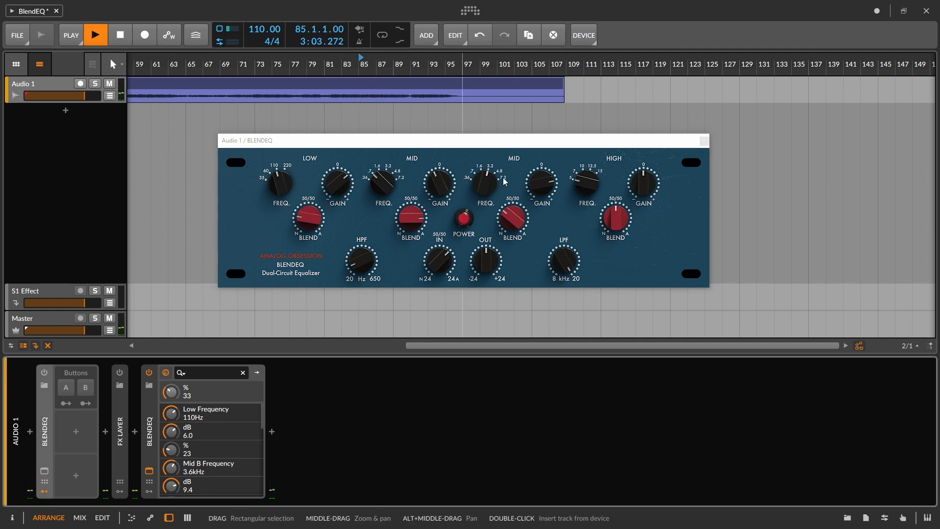
{"action": "left_click_drag", "start_coordinate": [513, 226], "coordinate": [528, 182]}
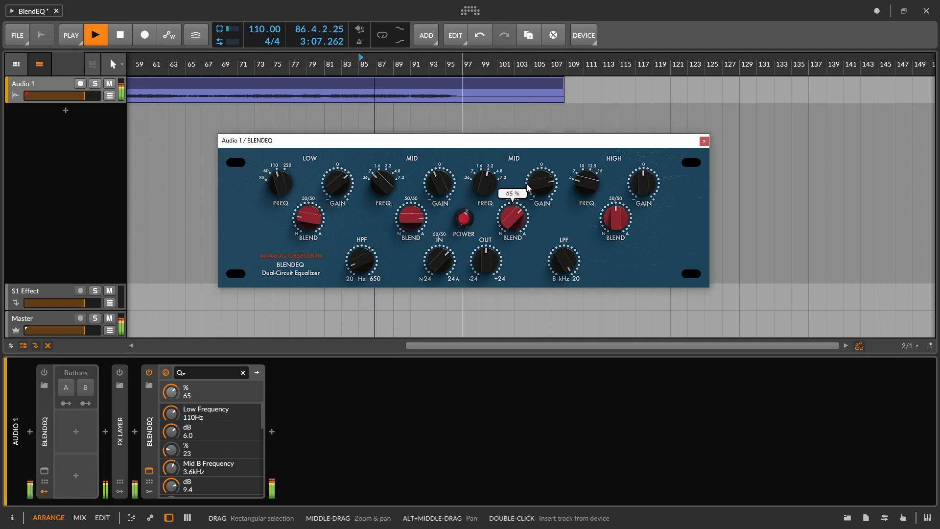
{"action": "key", "text": "space"}
{"action": "key", "text": "space"}
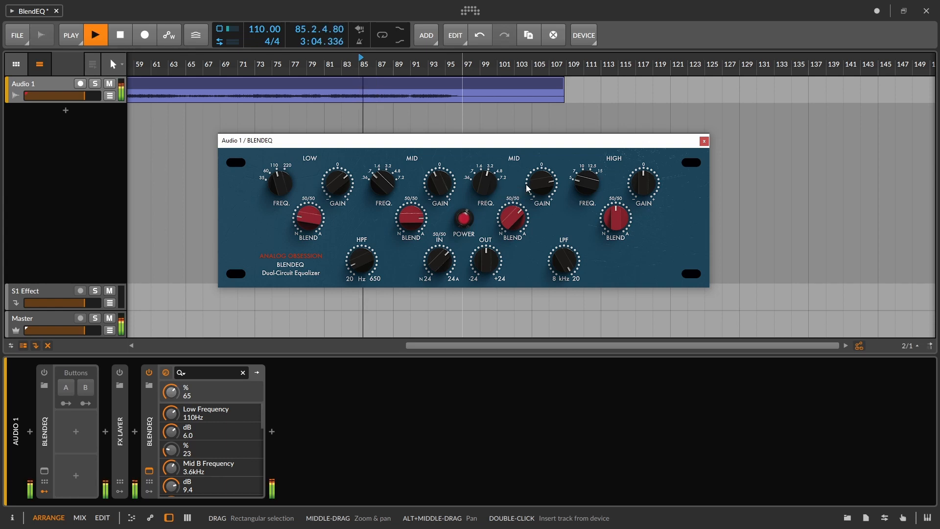
- Set the second mid band's gain to 5.5 dB, check it from bar 85, and stop playback
{"action": "mouse_move", "coordinate": [527, 186]}
{"action": "left_mouse_down"}
{"action": "mouse_move", "coordinate": [538, 183]}
{"action": "mouse_move", "coordinate": [537, 196]}
{"action": "left_mouse_up"}
{"action": "key", "text": "space"}
{"action": "key", "text": "space"}
{"action": "key", "text": "space"}
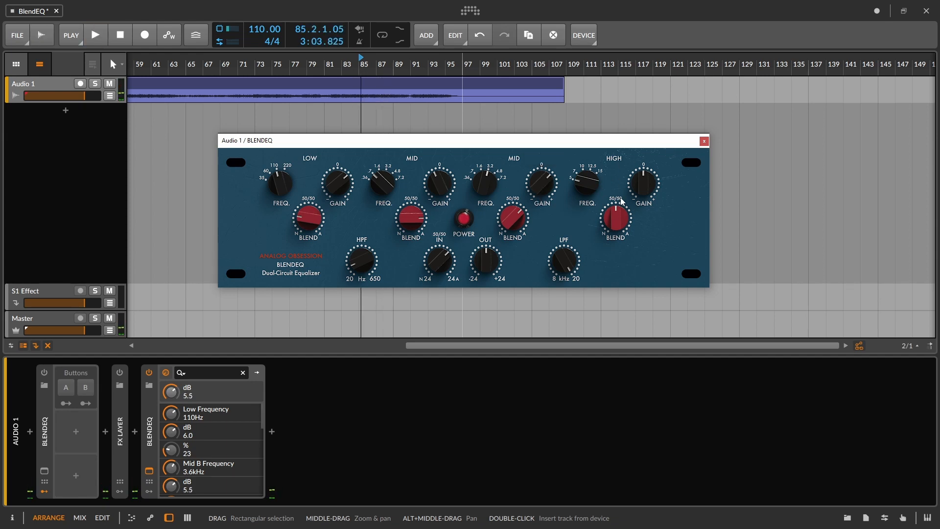
- Set the high band to 10% blend and 15 kHz, and boost its gain by 5.9 dB during playback
{"action": "left_click_drag", "start_coordinate": [607, 222], "coordinate": [455, 439]}
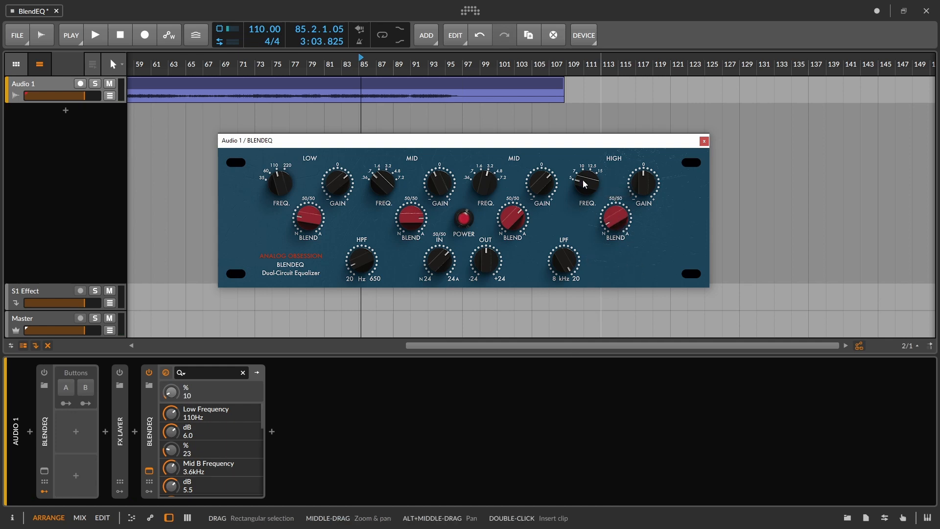
{"action": "left_click_drag", "start_coordinate": [584, 184], "coordinate": [602, 88]}
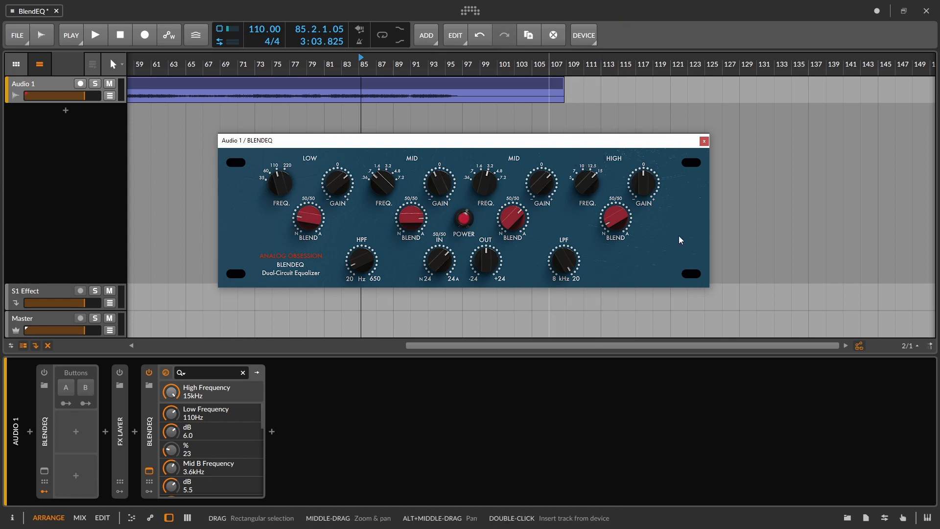
{"action": "key", "text": "space"}
{"action": "left_click_drag", "start_coordinate": [648, 184], "coordinate": [678, 158]}
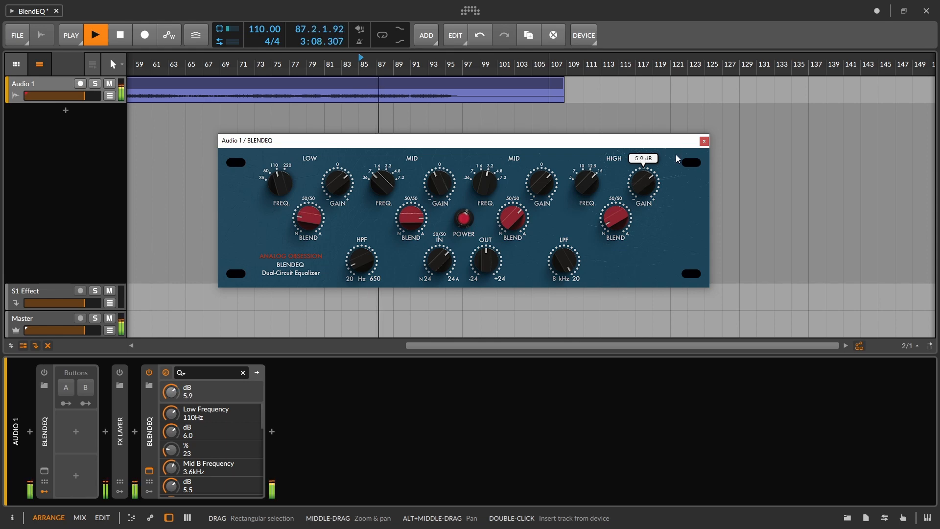
- Raise the high band's blend to 70%, replay from bar 85 to refine it to 69%, and stop
{"action": "left_click_drag", "start_coordinate": [616, 221], "coordinate": [666, 145]}
{"action": "key", "text": "space"}
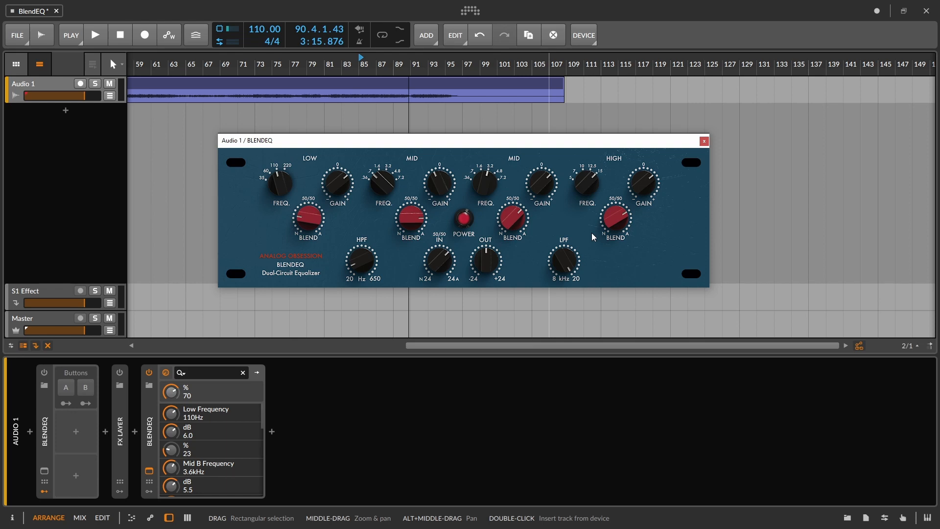
{"action": "key", "text": "space"}
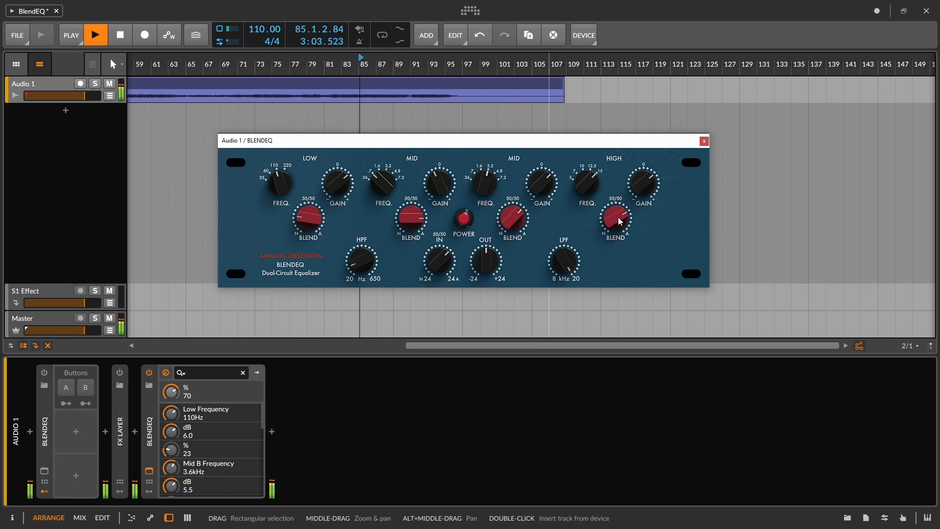
{"action": "left_click_drag", "start_coordinate": [618, 216], "coordinate": [657, 230]}
{"action": "key", "text": "space"}
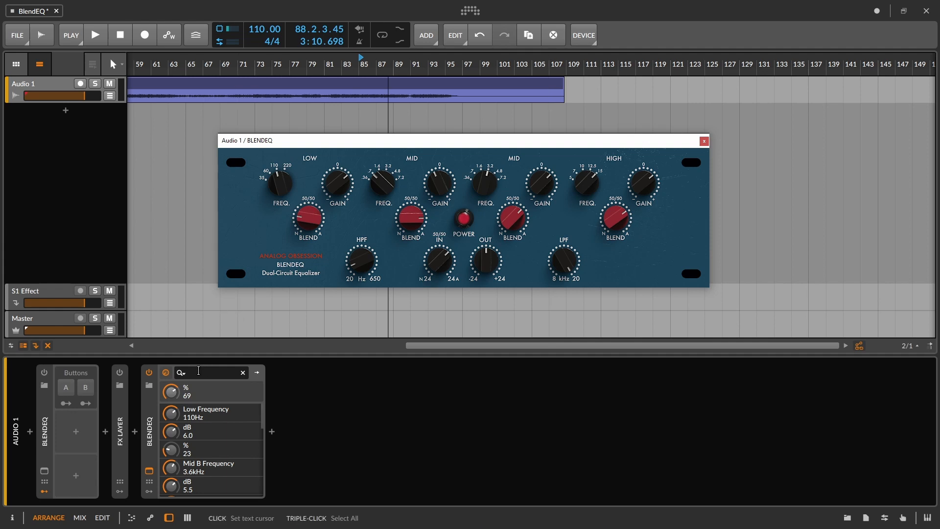
- Play from bar 85 and compare the sound with the second BLENDEQ device switched off and back on
{"action": "key", "text": "space"}
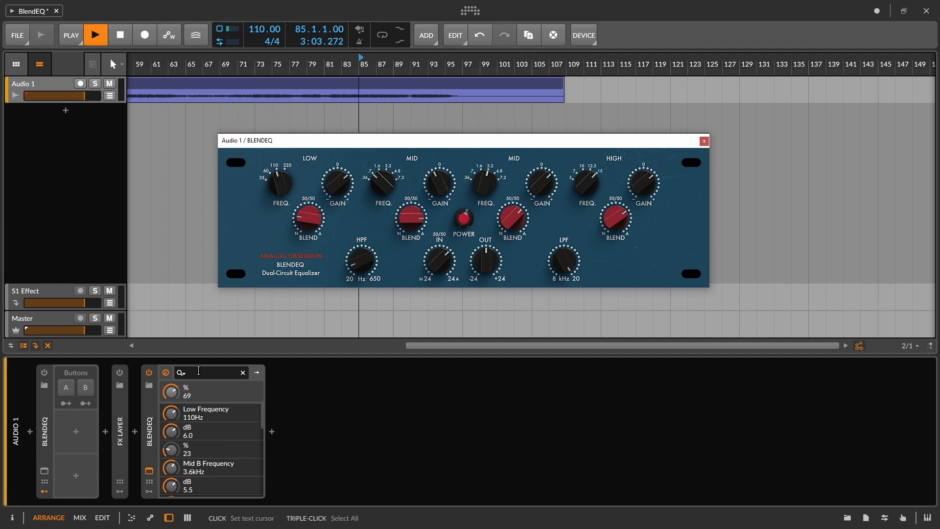
{"action": "left_click", "coordinate": [149, 371]}
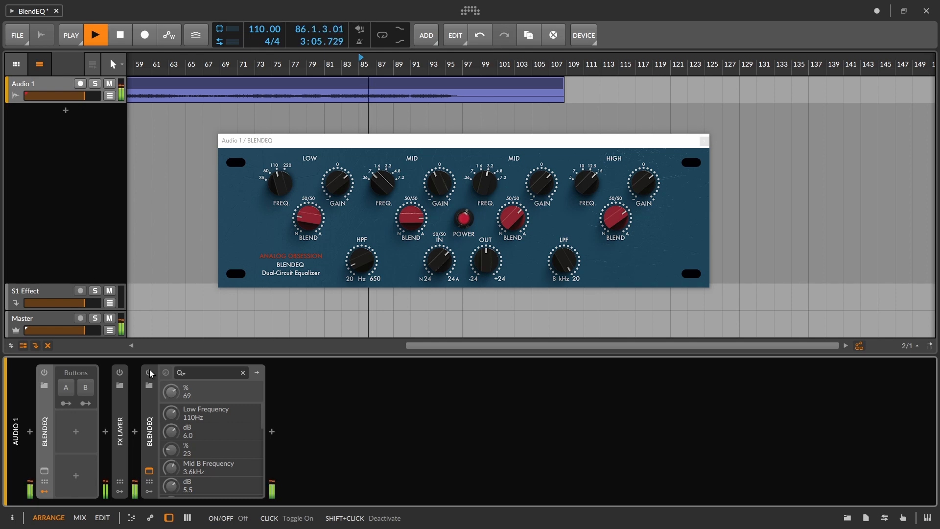
{"action": "left_click", "coordinate": [150, 374]}
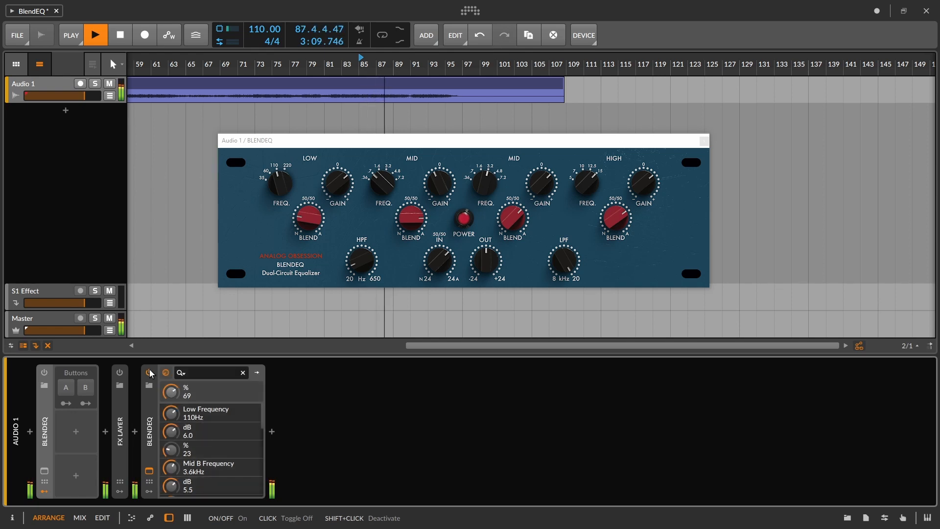
- Set the high-pass filter to 24 Hz and the low band's gain to 4.5 dB, rechecking against the bypassed device
{"action": "left_click_drag", "start_coordinate": [358, 272], "coordinate": [357, 281]}
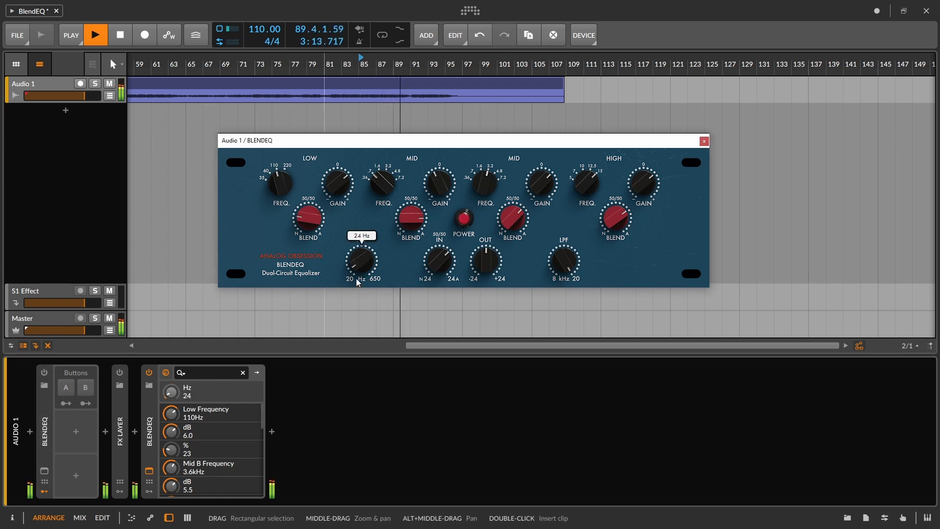
{"action": "left_click_drag", "start_coordinate": [339, 188], "coordinate": [336, 194]}
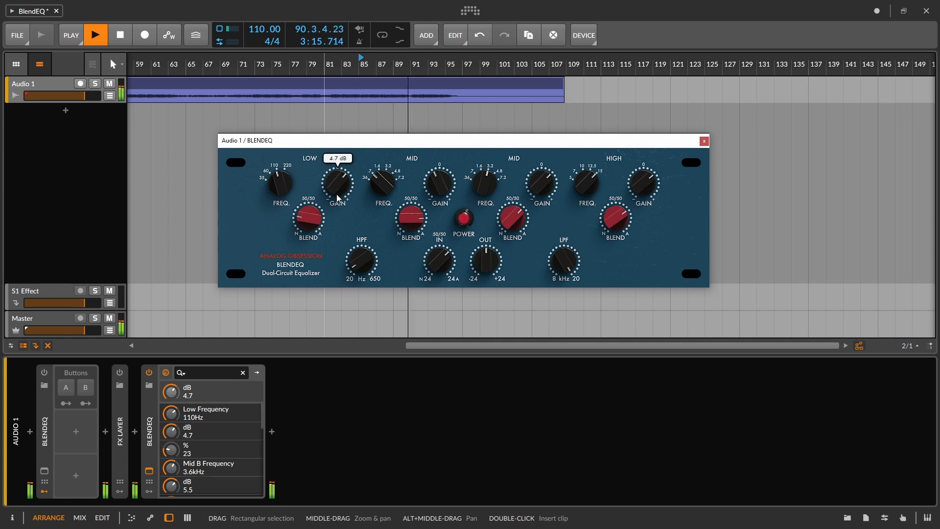
{"action": "left_click", "coordinate": [151, 373]}
{"action": "left_click", "coordinate": [152, 372]}
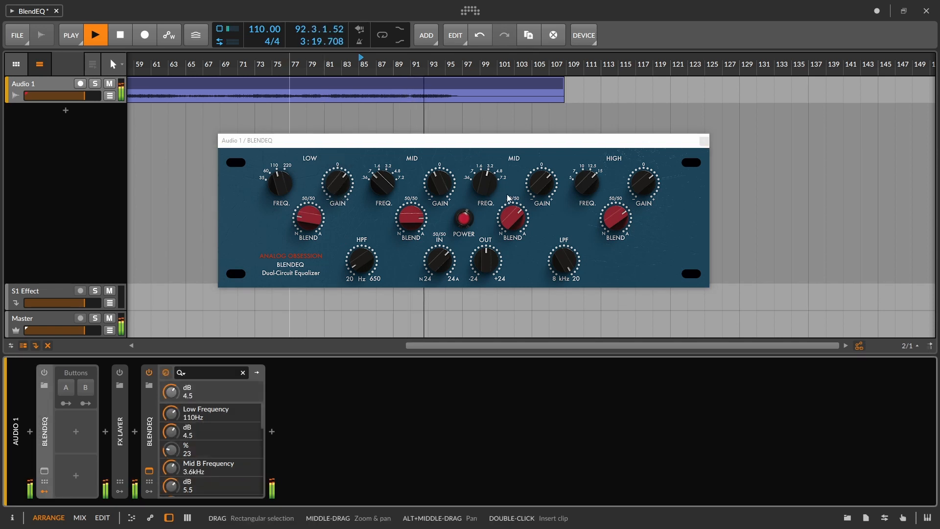
- Reduce the second mid band's gain to 3.7 dB and the high band's gain to about 4.5 dB, and stop playback
{"action": "left_click", "coordinate": [538, 188]}
{"action": "left_click_drag", "start_coordinate": [537, 187], "coordinate": [534, 193]}
{"action": "left_click_drag", "start_coordinate": [644, 182], "coordinate": [643, 189]}
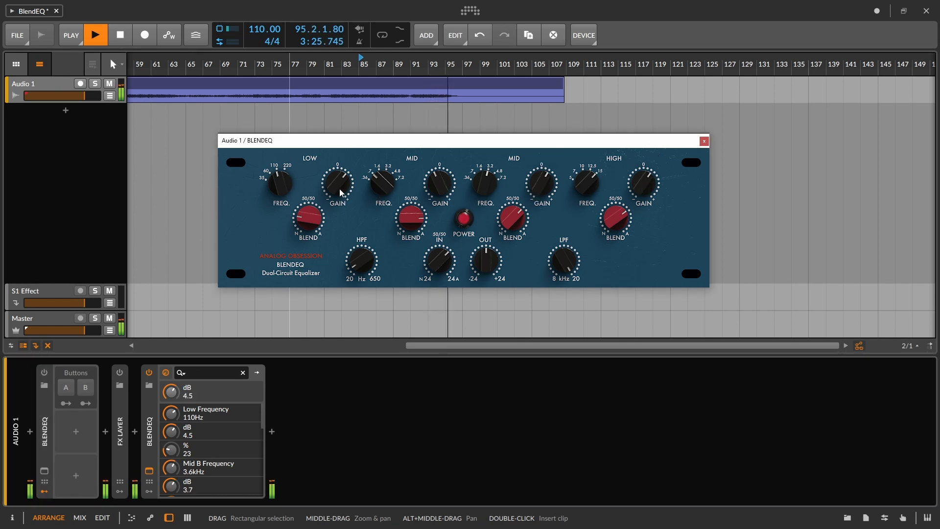
{"action": "key", "text": "space"}
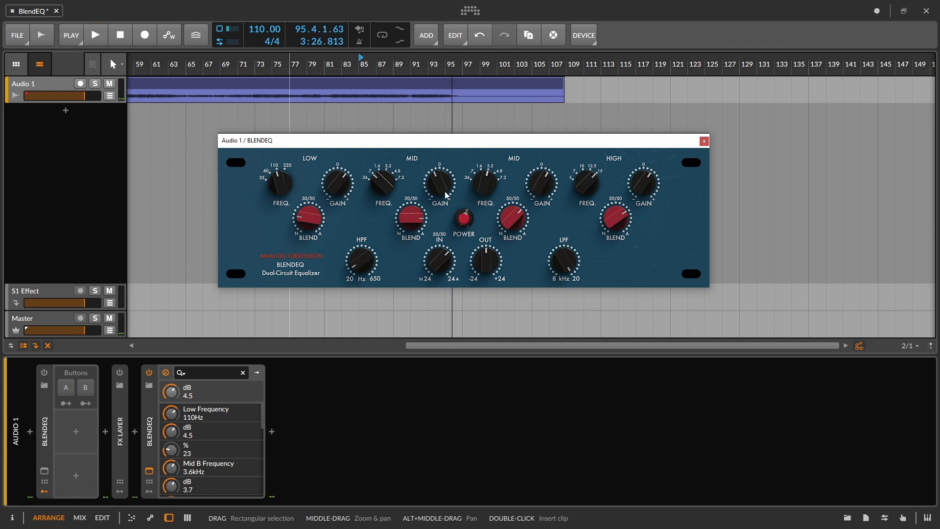
- Compare the plugin's power switch off and on from bar 85, then close the BLENDEQ window and stop playback
{"action": "key", "text": "space"}
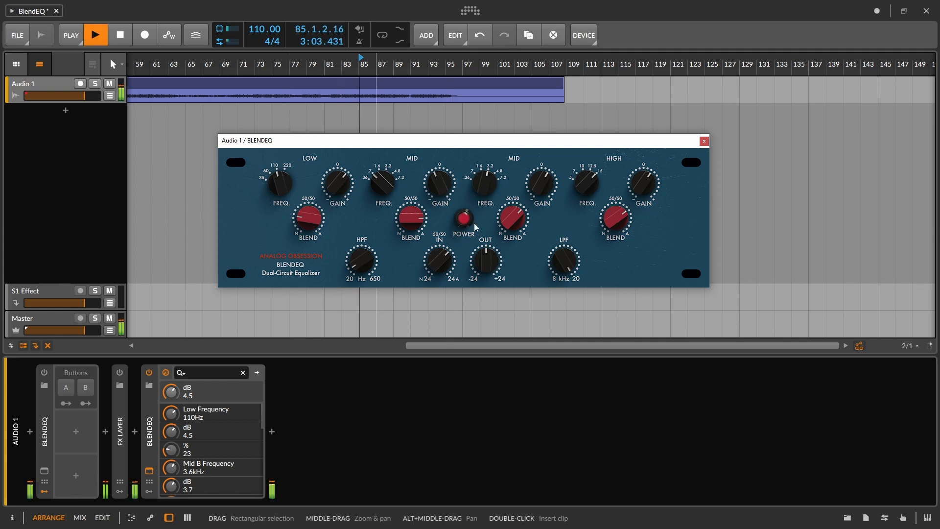
{"action": "left_click", "coordinate": [465, 219]}
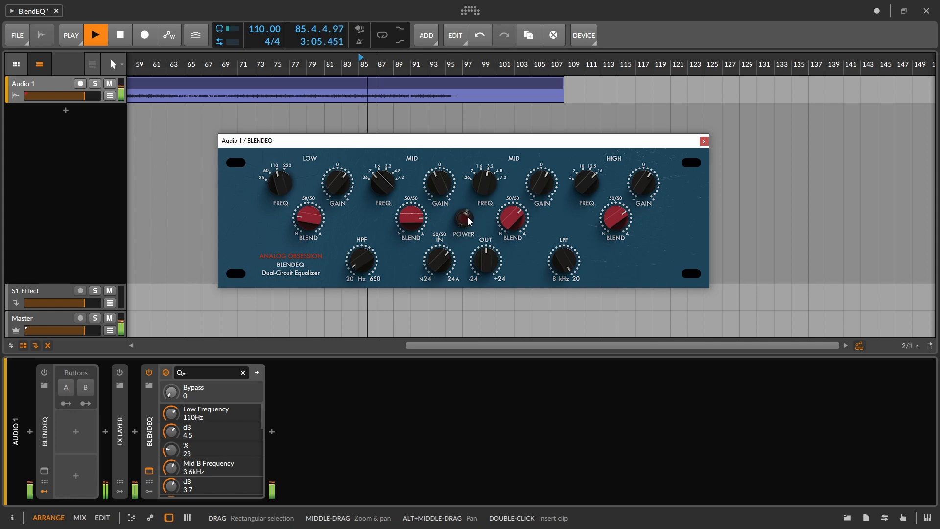
{"action": "left_click", "coordinate": [468, 216]}
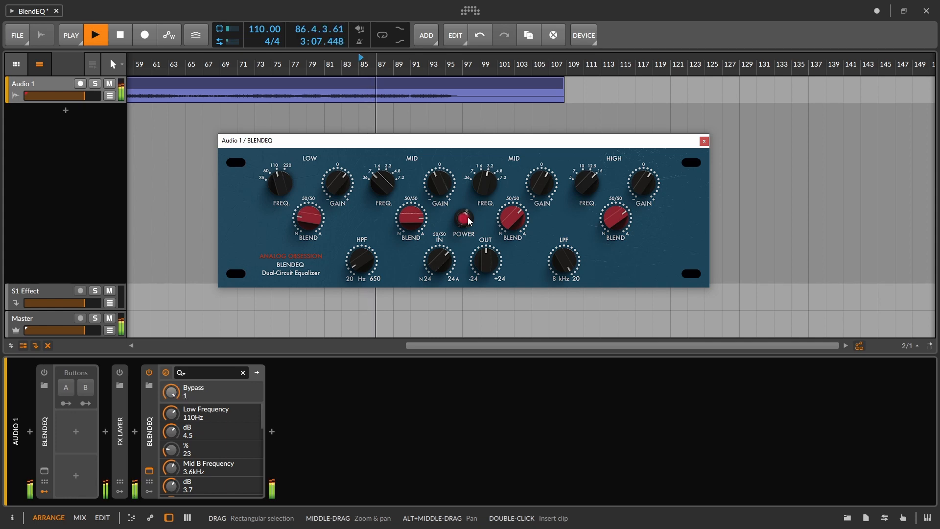
{"action": "left_click", "coordinate": [469, 216]}
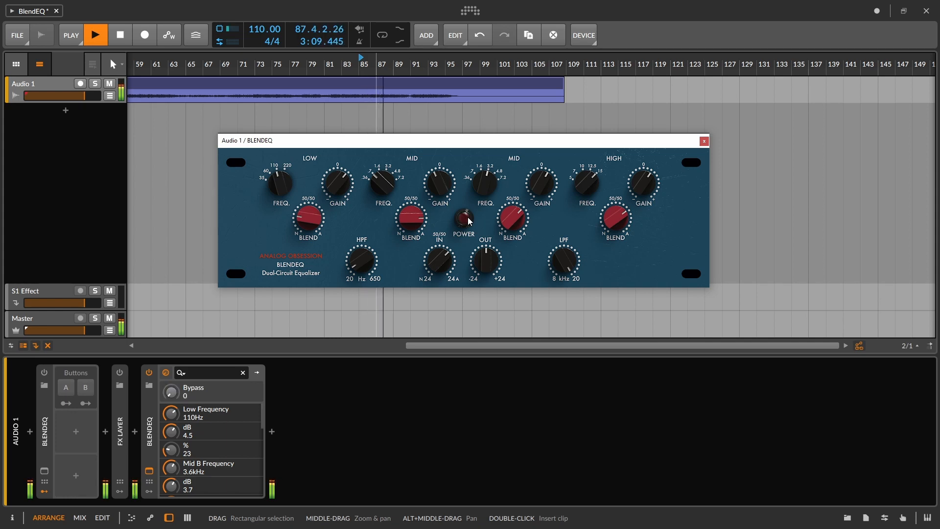
{"action": "left_click", "coordinate": [468, 216]}
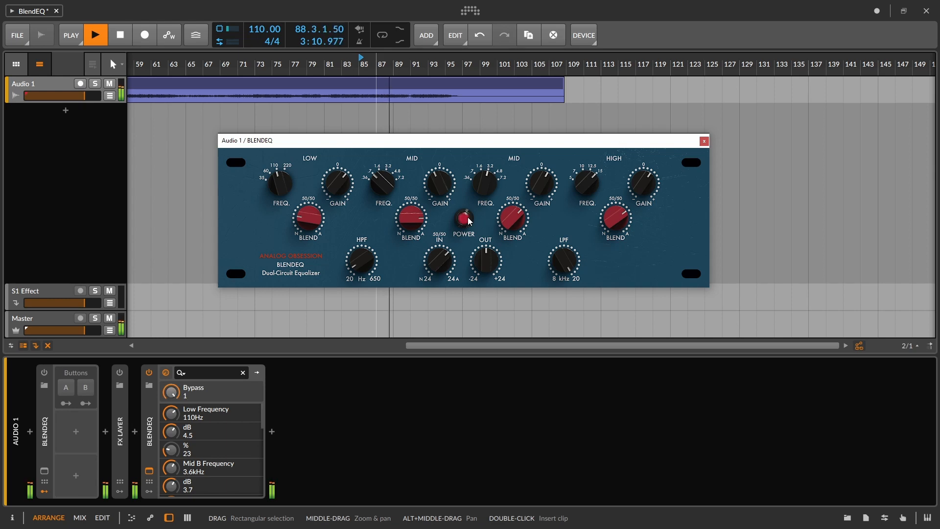
{"action": "left_click", "coordinate": [704, 142]}
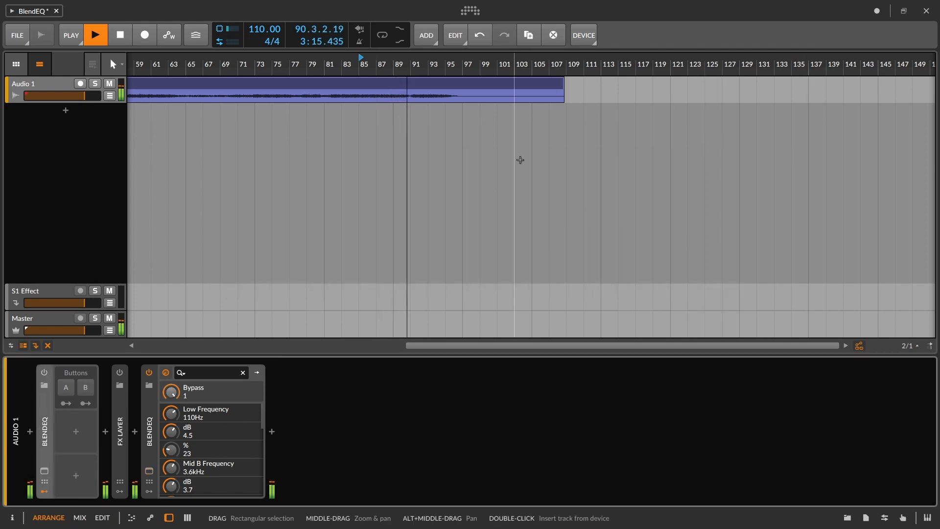
{"action": "key", "text": "space"}
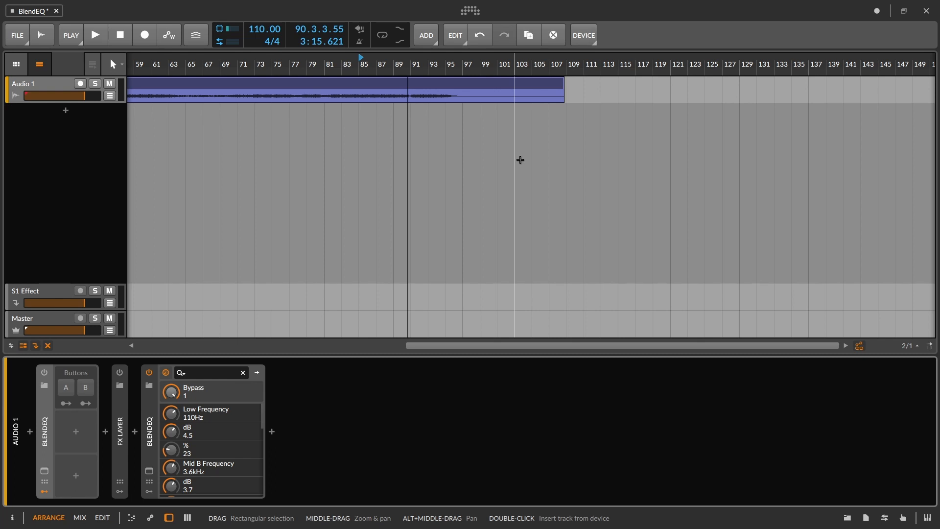
- Reopen the second BLENDEQ device's plugin window and move it slightly higher over the arranger
{"action": "left_click", "coordinate": [149, 482]}
{"action": "left_click", "coordinate": [149, 482]}
{"action": "left_click", "coordinate": [149, 471]}
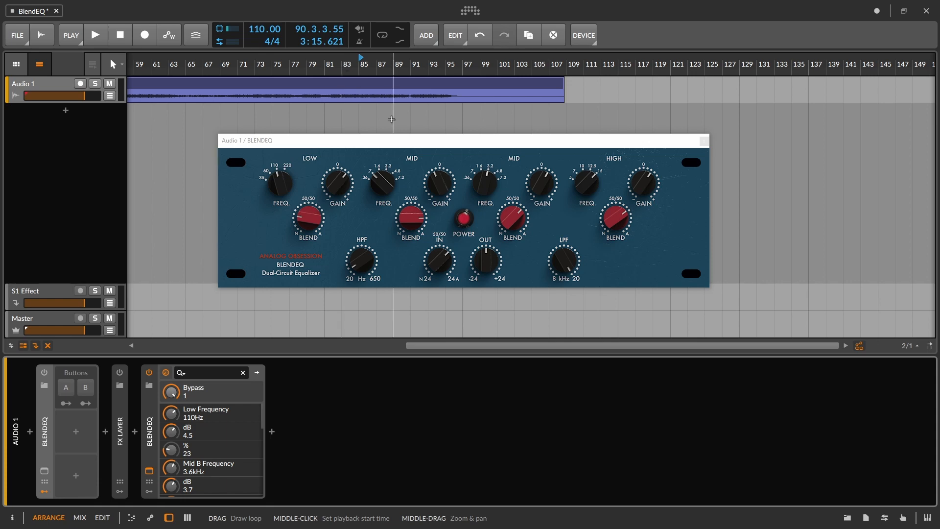
{"action": "left_click_drag", "start_coordinate": [482, 144], "coordinate": [476, 134]}
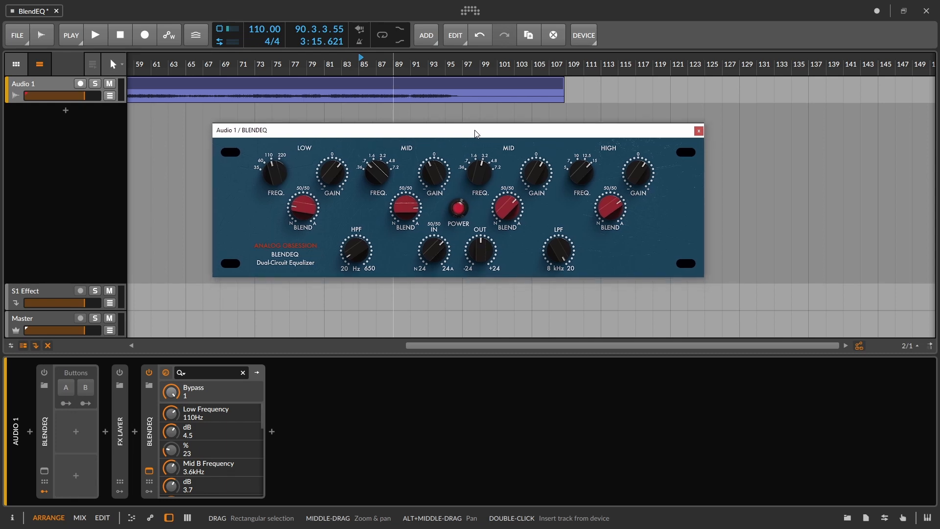
{"action": "left_click", "coordinate": [359, 117]}
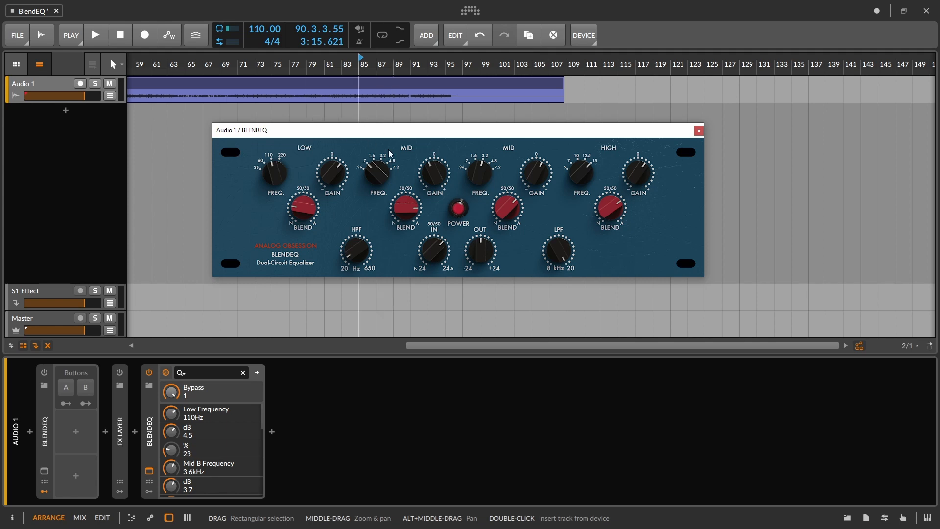